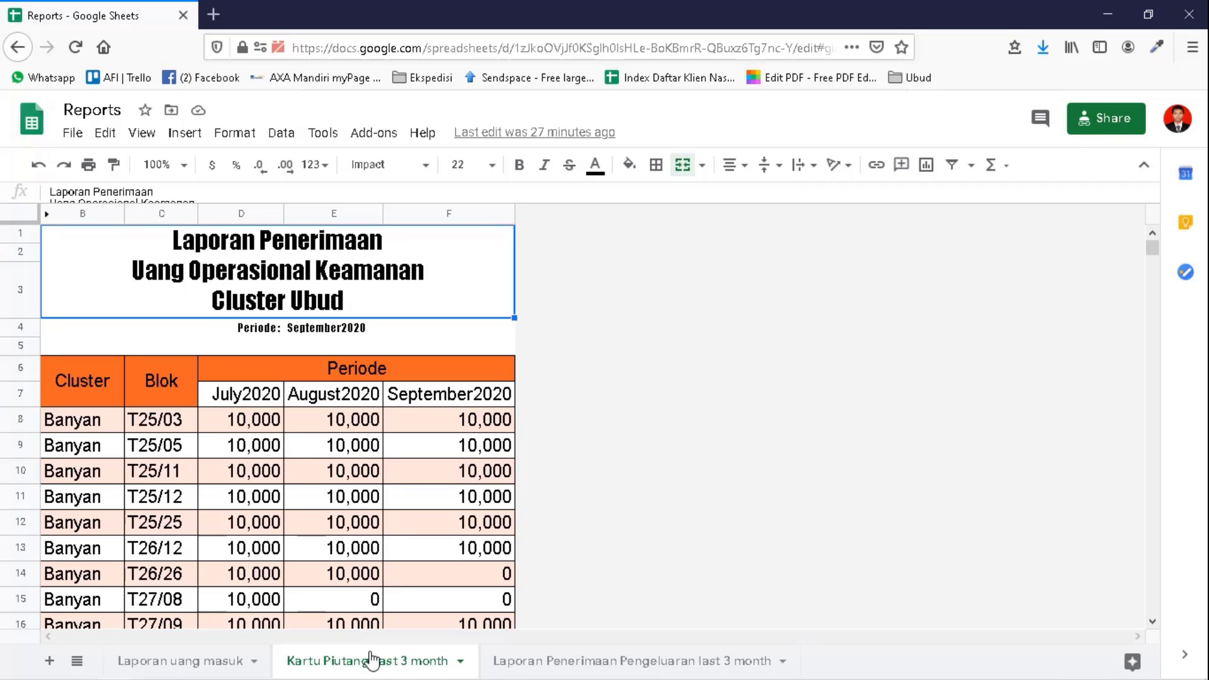
- Move down the receivables card's Cluster column to its last filled Damar row and back up a few rows
key(Down)
key(Down)
key(Down)
key(Down)
key(Down)
key(Down)
key(Down)
key(Down)
key(Down)
key(Down)
key(Down)
key(Down)
key(Down)
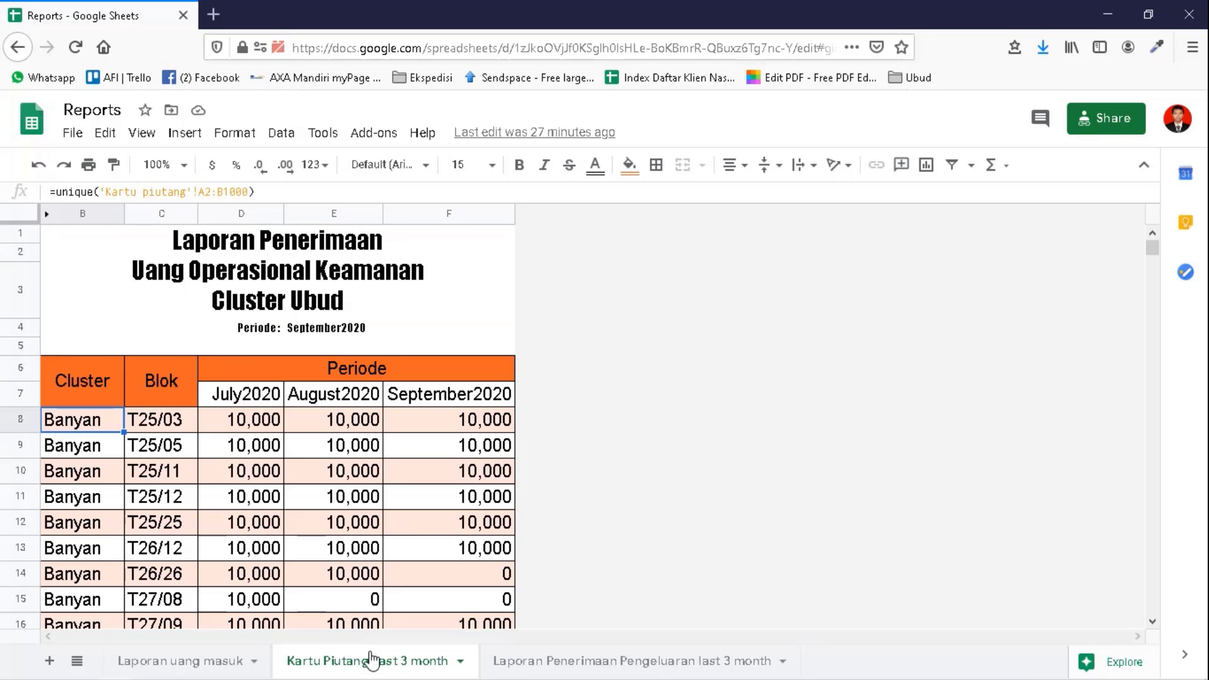
key(Down)
key(Down)
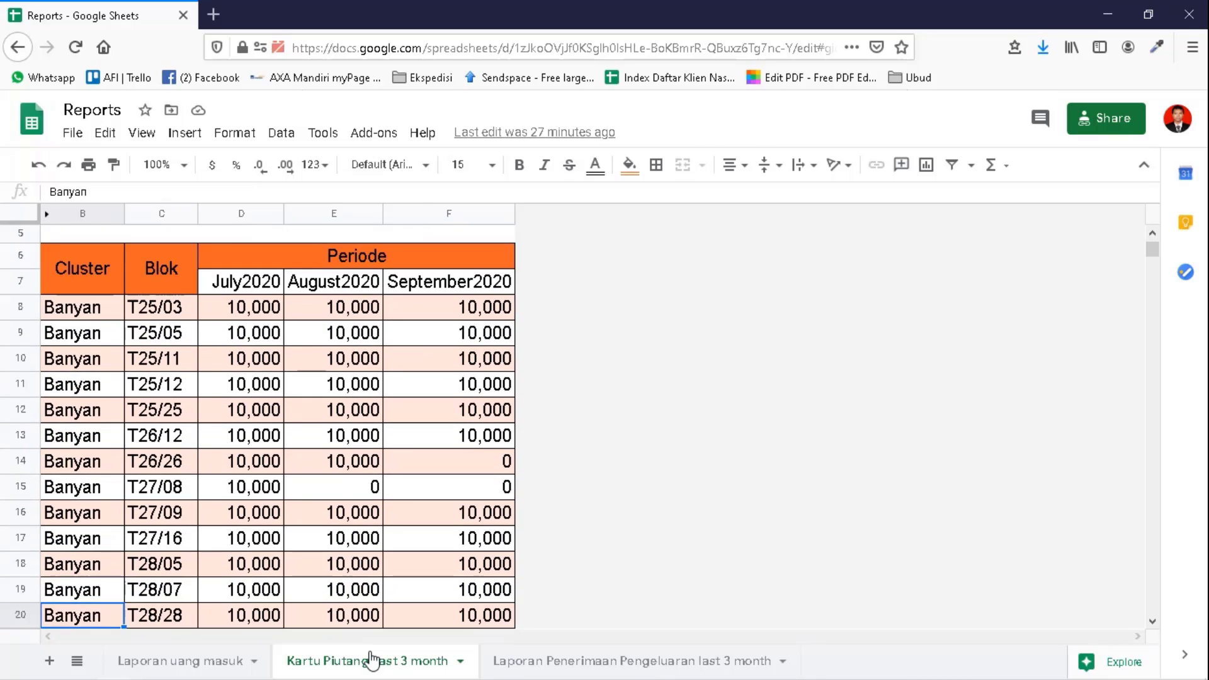
key(ctrl+Down)
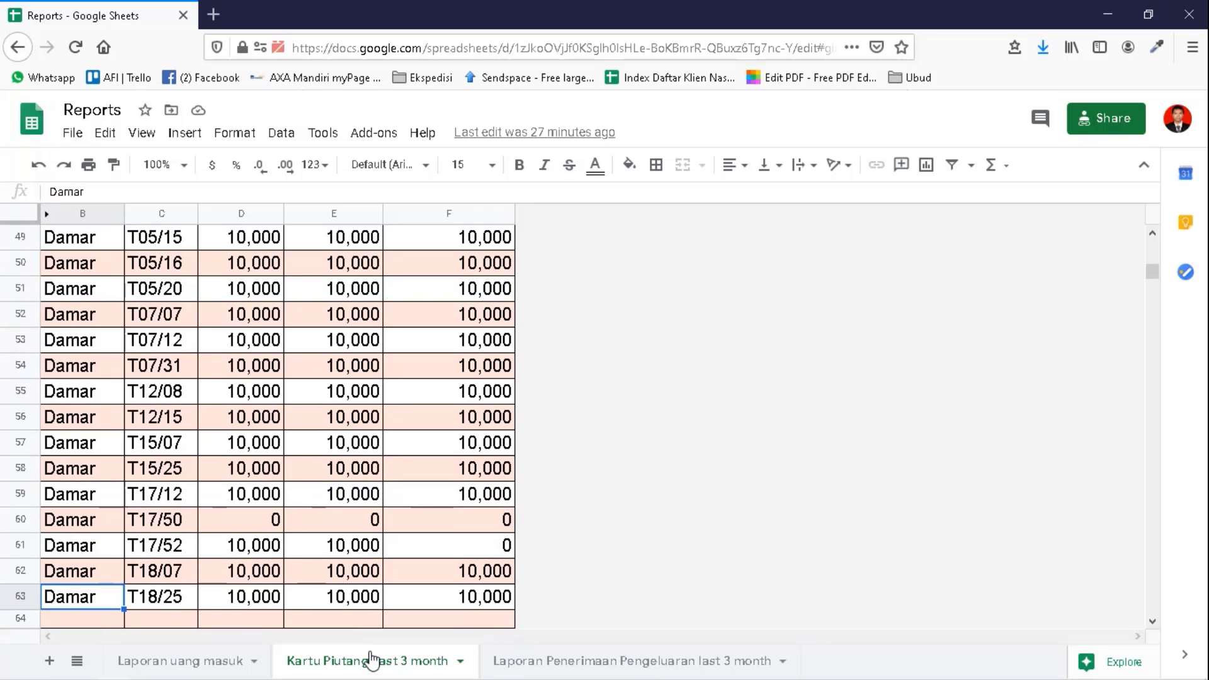
key(Up)
key(Up)
key(Up)
key(Up)
- Show the Laporan Penerimaan Pengeluaran last 3 month sheet at its Total Pemasukan row, then minimize the browser
click(536, 662)
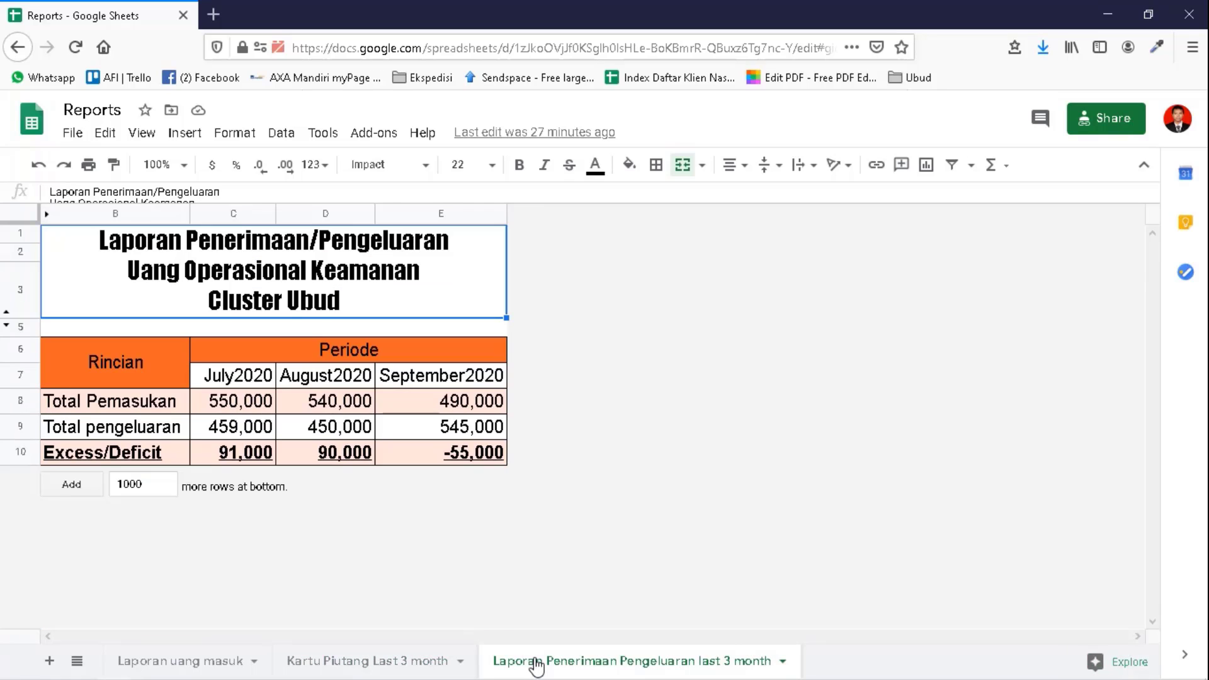
key(Down)
key(Down)
key(Down)
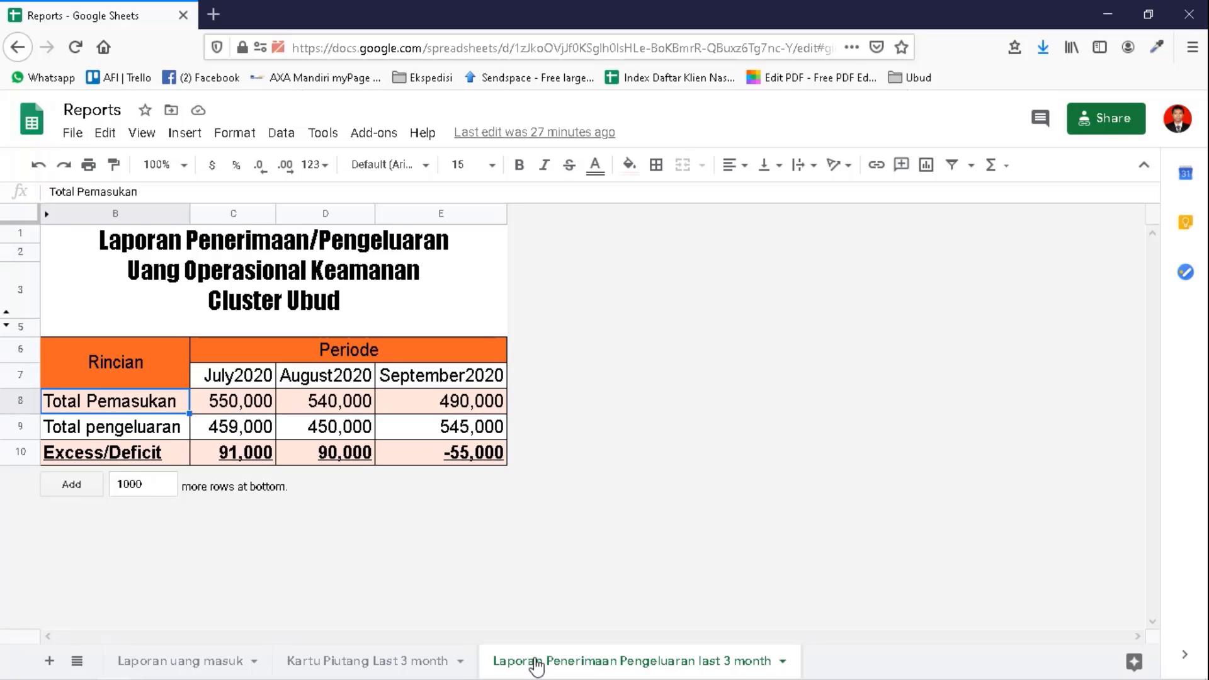
click(1107, 12)
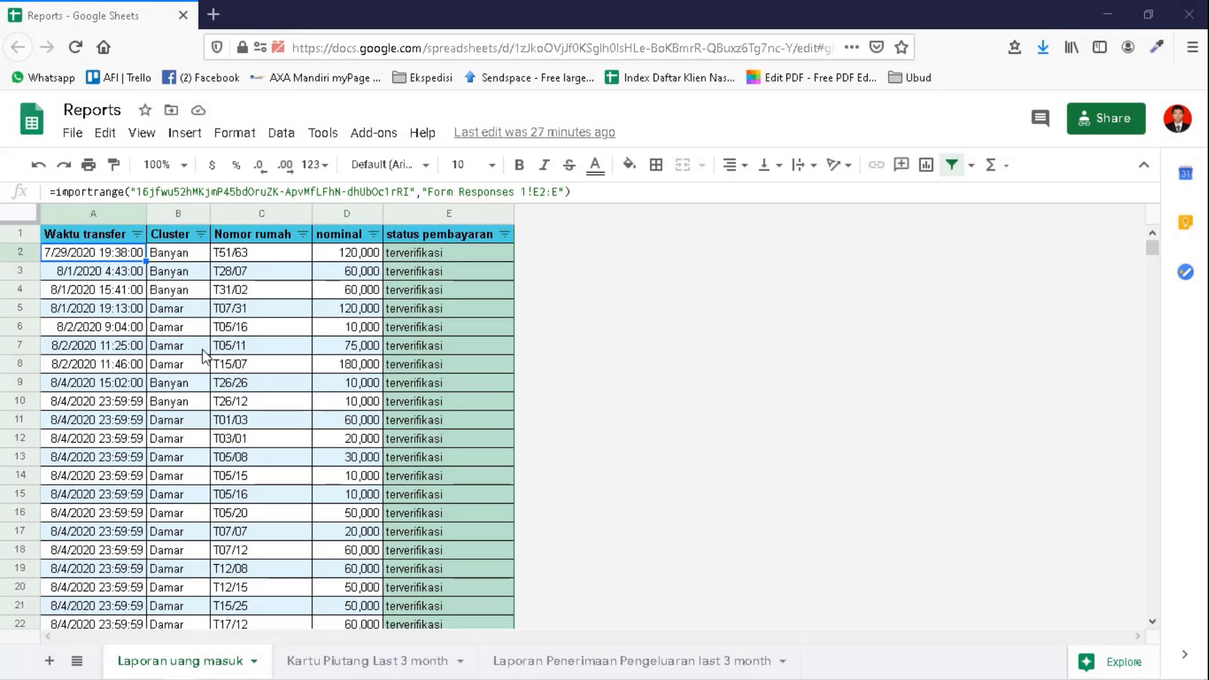
- Review the Laporan uang masuk payment log from row 9 down to its last entry in row 74
click(305, 356)
key(Up)
key(Up)
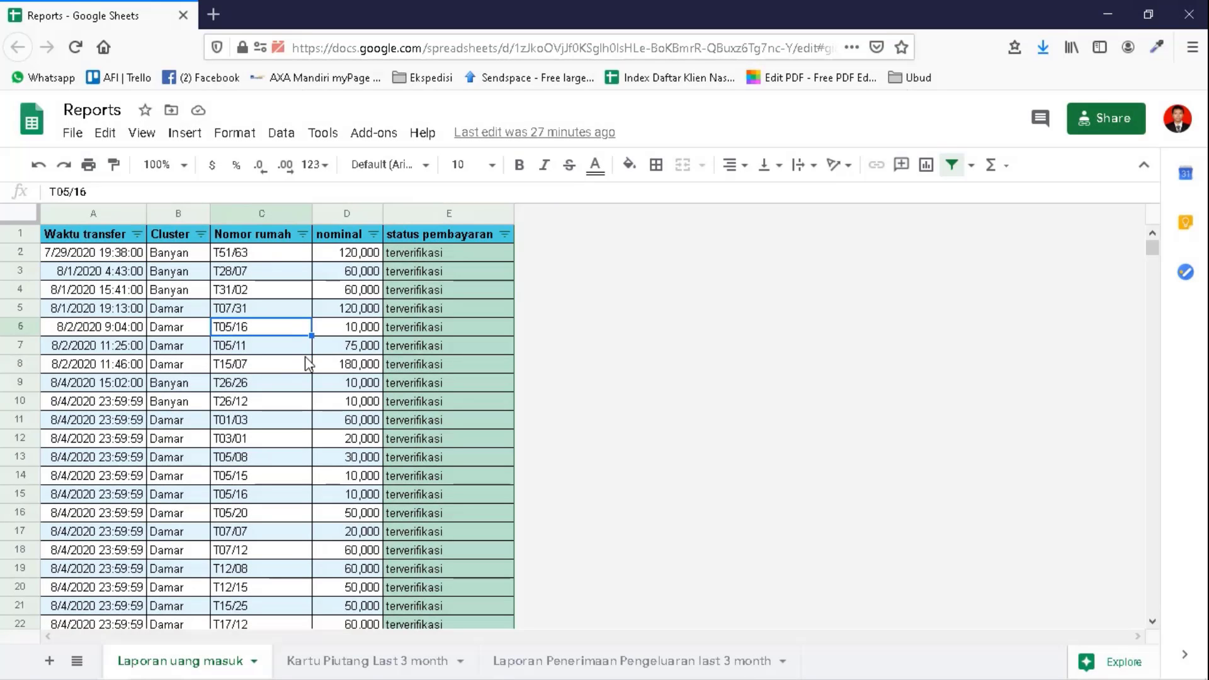
key(Down)
key(Down)
key(Down)
key(Left)
key(Left)
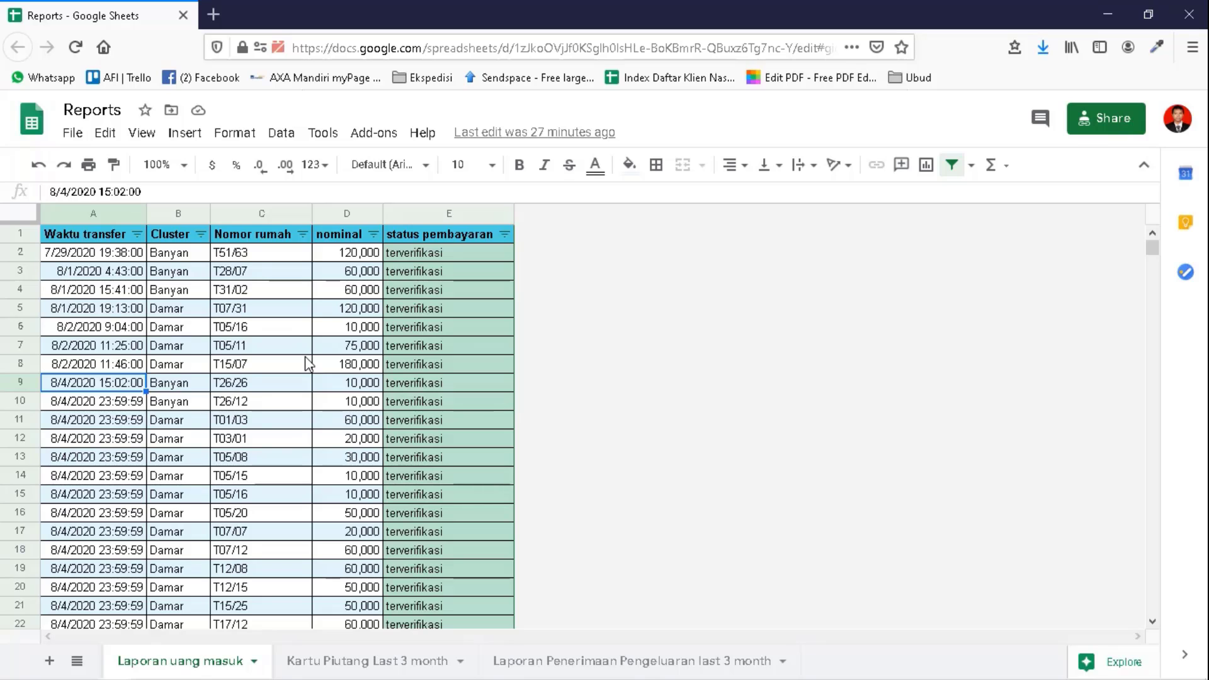
key(ctrl+Down)
key(Up)
key(Up)
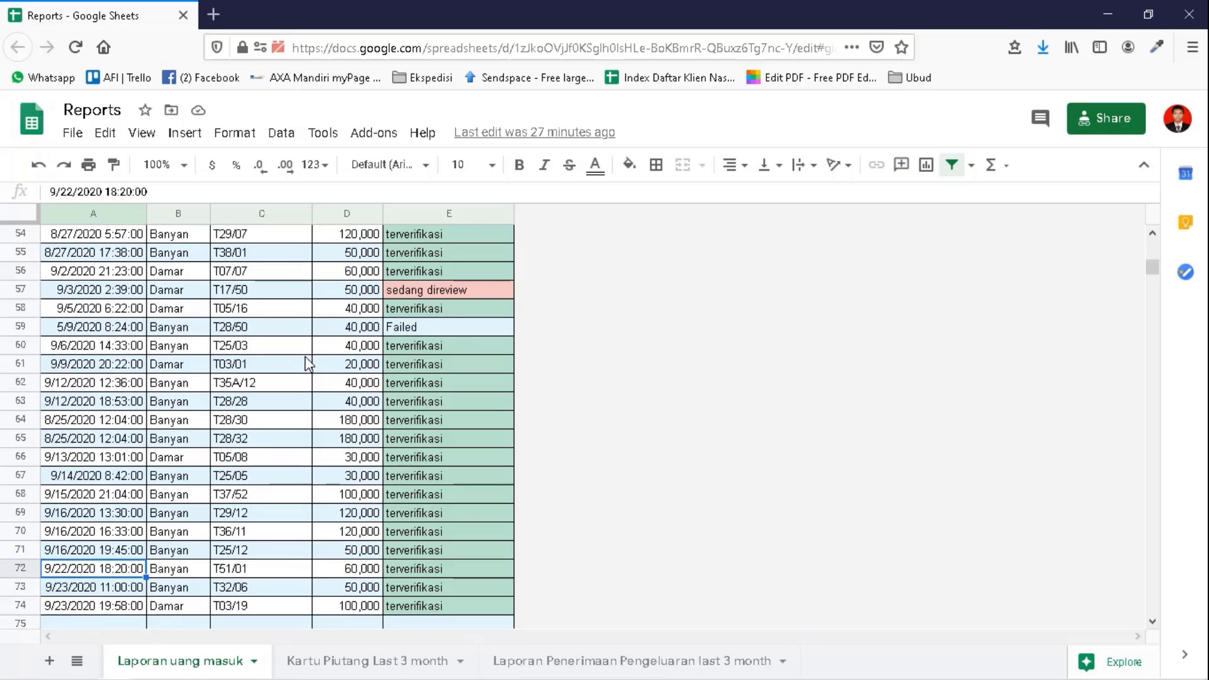
key(Right)
key(Right)
key(Right)
key(Right)
key(Down)
key(Down)
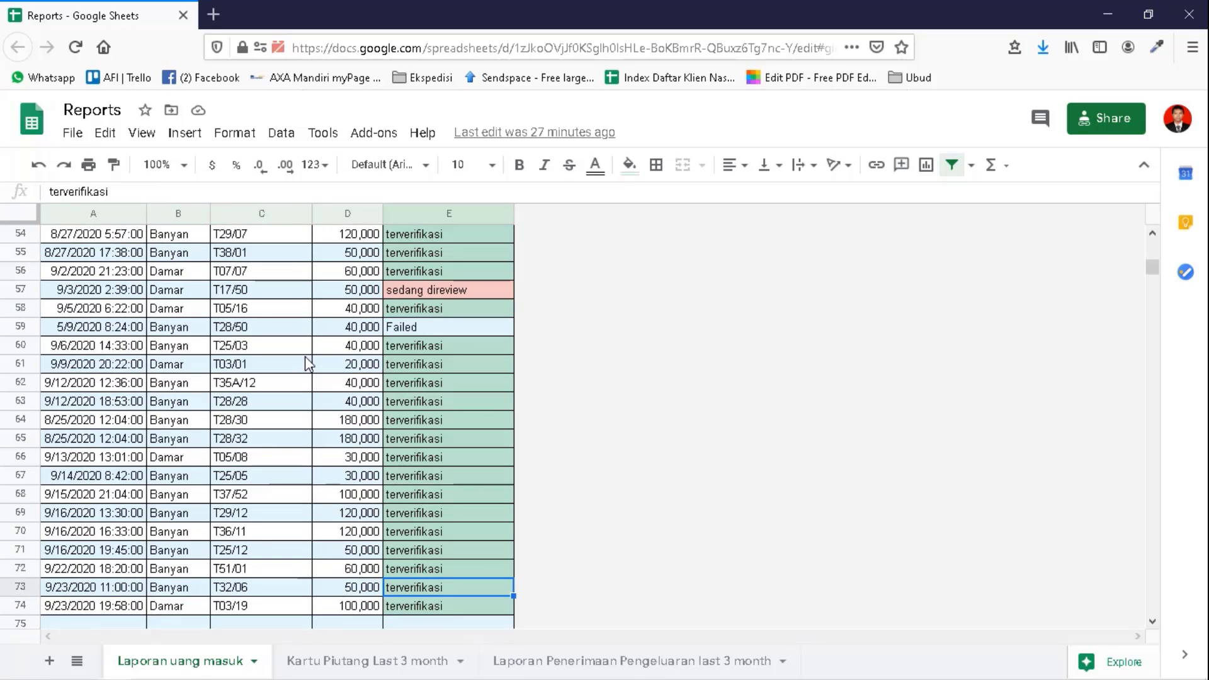
key(Left)
key(Left)
key(Left)
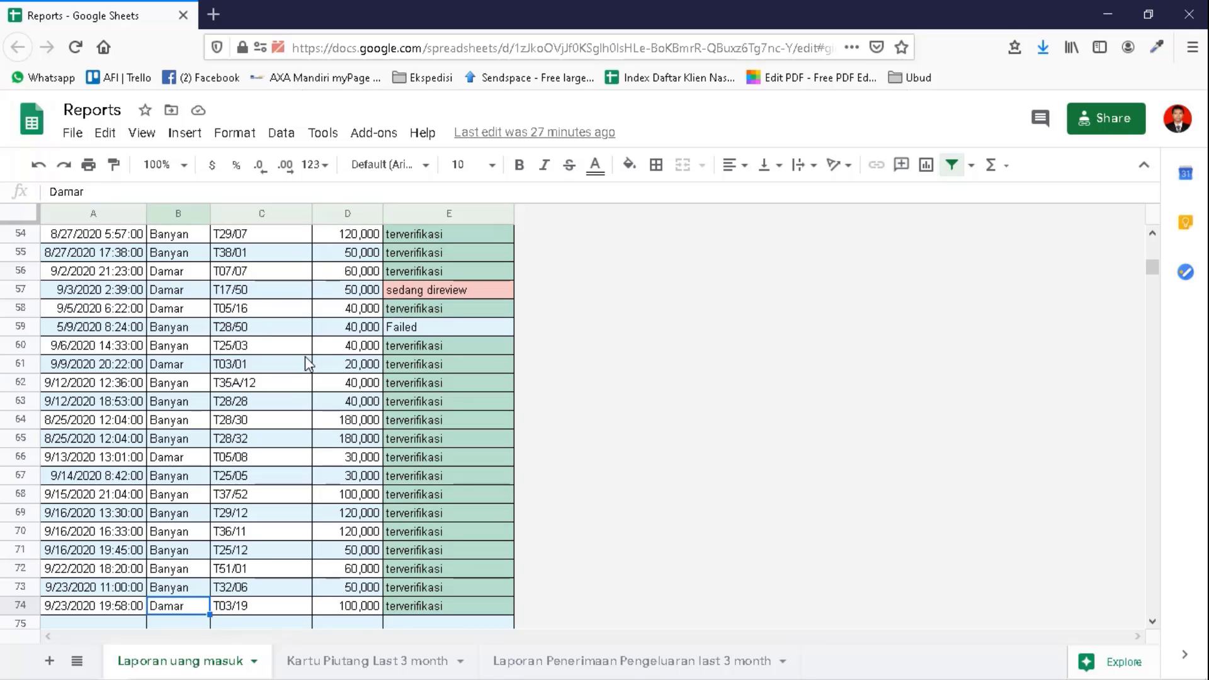
- On Kartu Piutang Last 3 month, go down to the last filled row T18/25, then up to T17/50
click(372, 660)
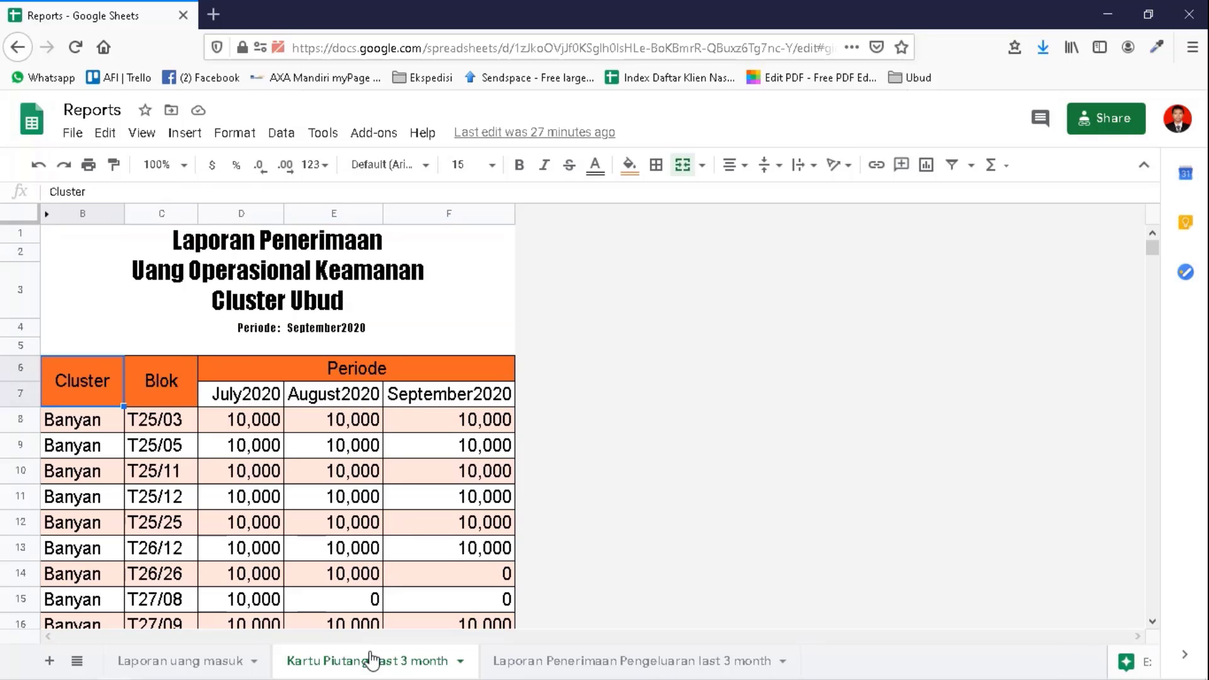
key(Down)
key(Down)
key(Down)
key(Down)
key(Down)
key(Down)
key(Down)
key(Down)
key(Down)
key(Down)
key(Down)
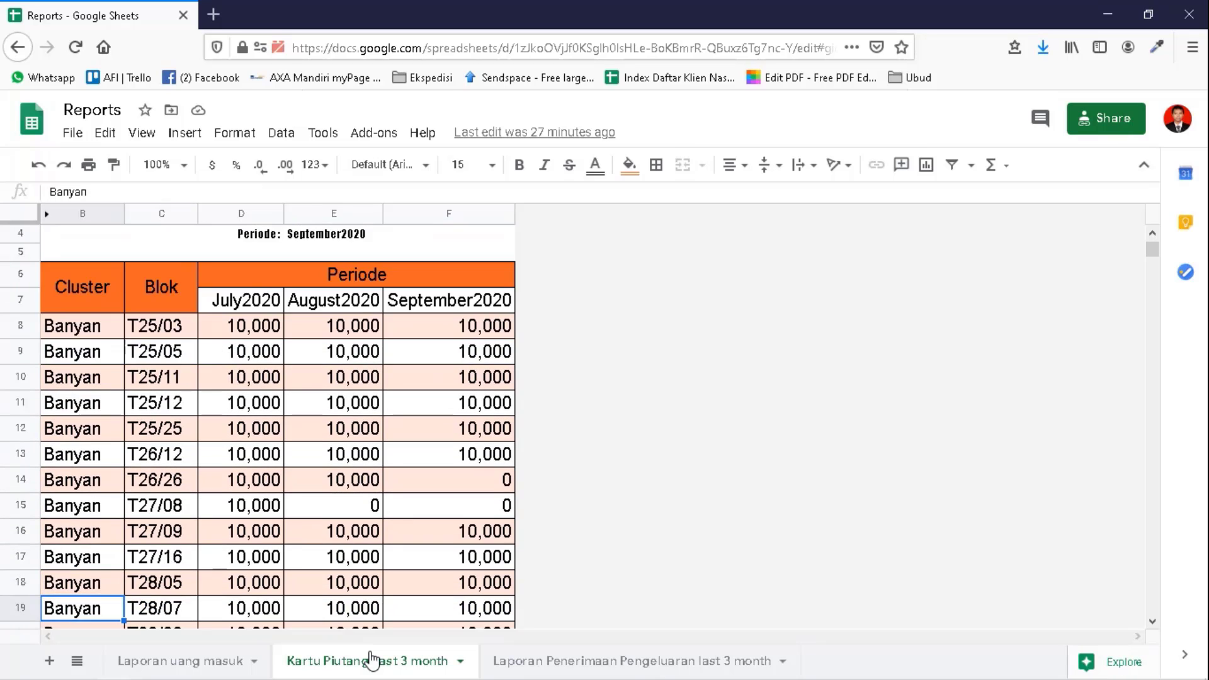
key(ctrl+Down)
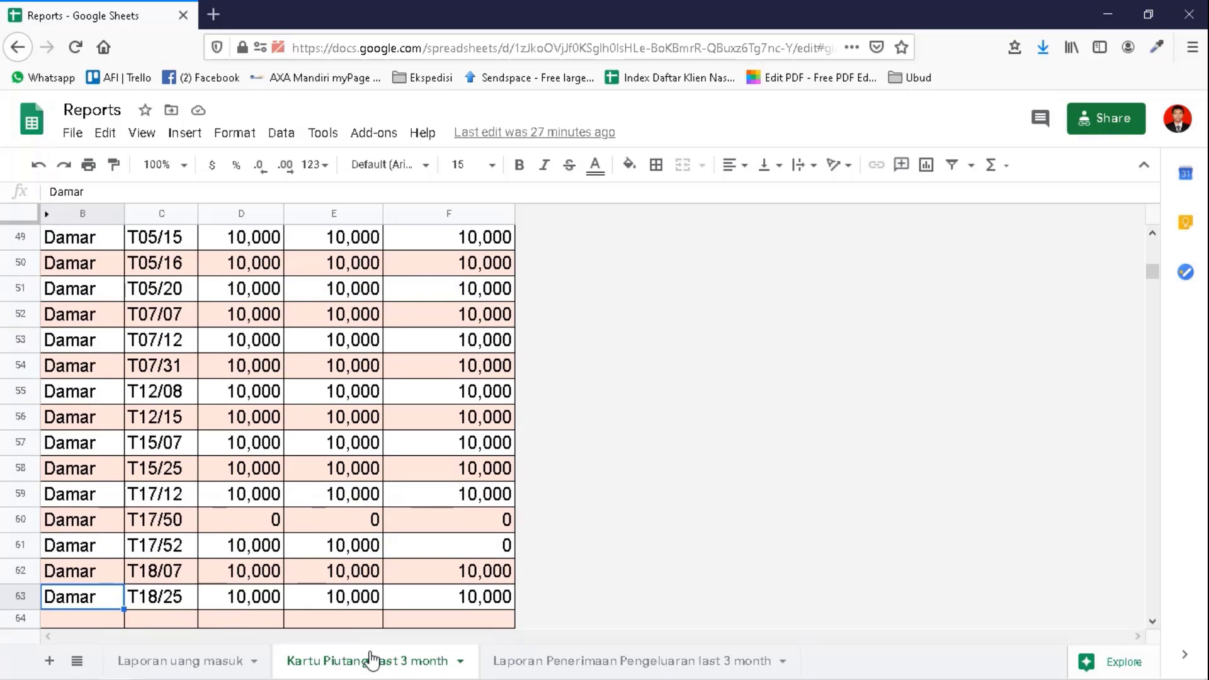
key(Up)
key(Up)
key(Up)
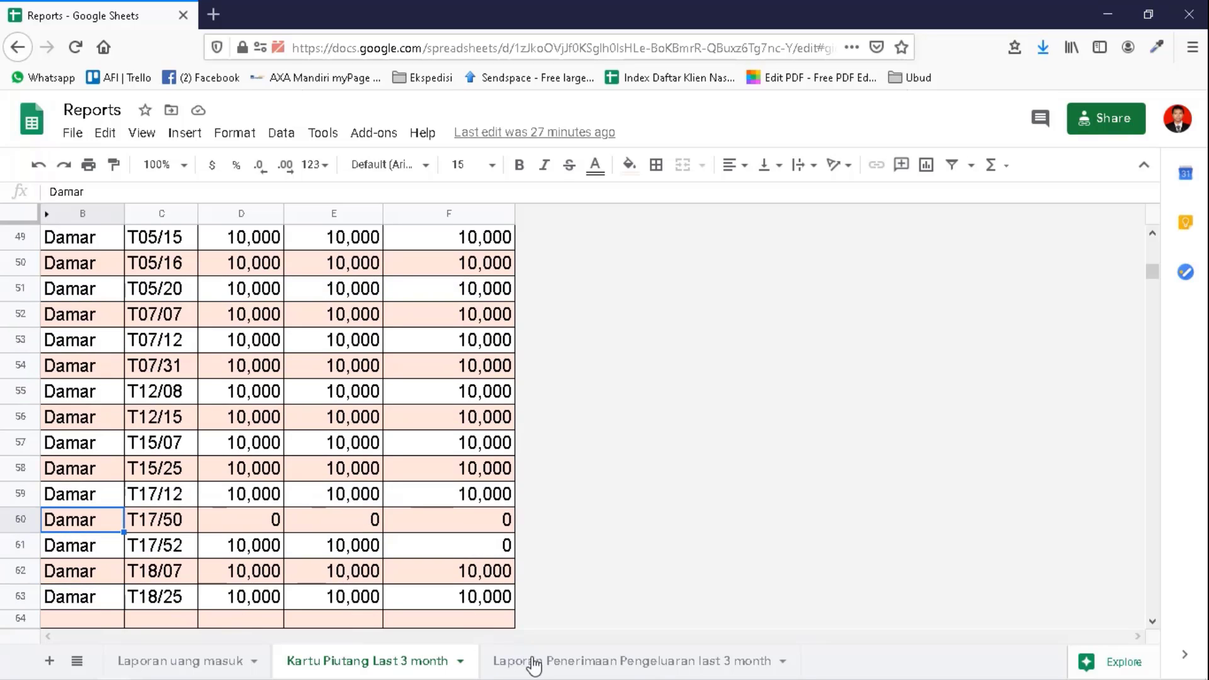
- Show the Laporan Penerimaan Pengeluaran last 3 month sheet at its Total Pemasukan row, then minimize the browser
click(536, 662)
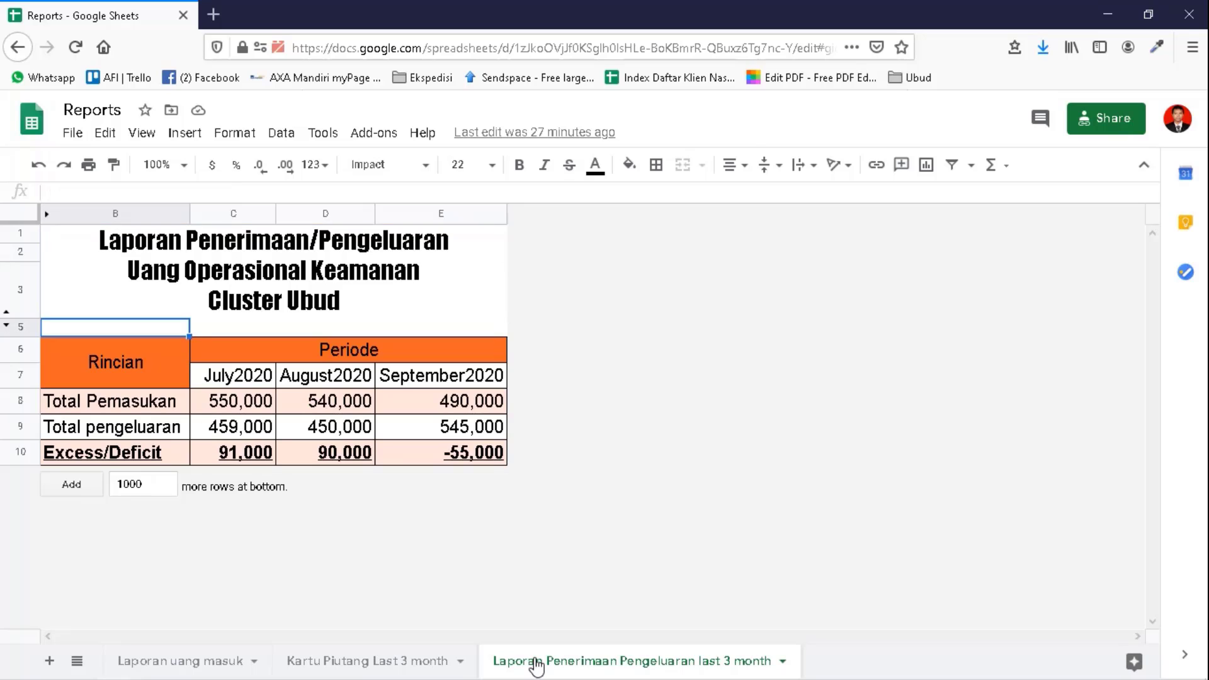
key(Down)
key(Down)
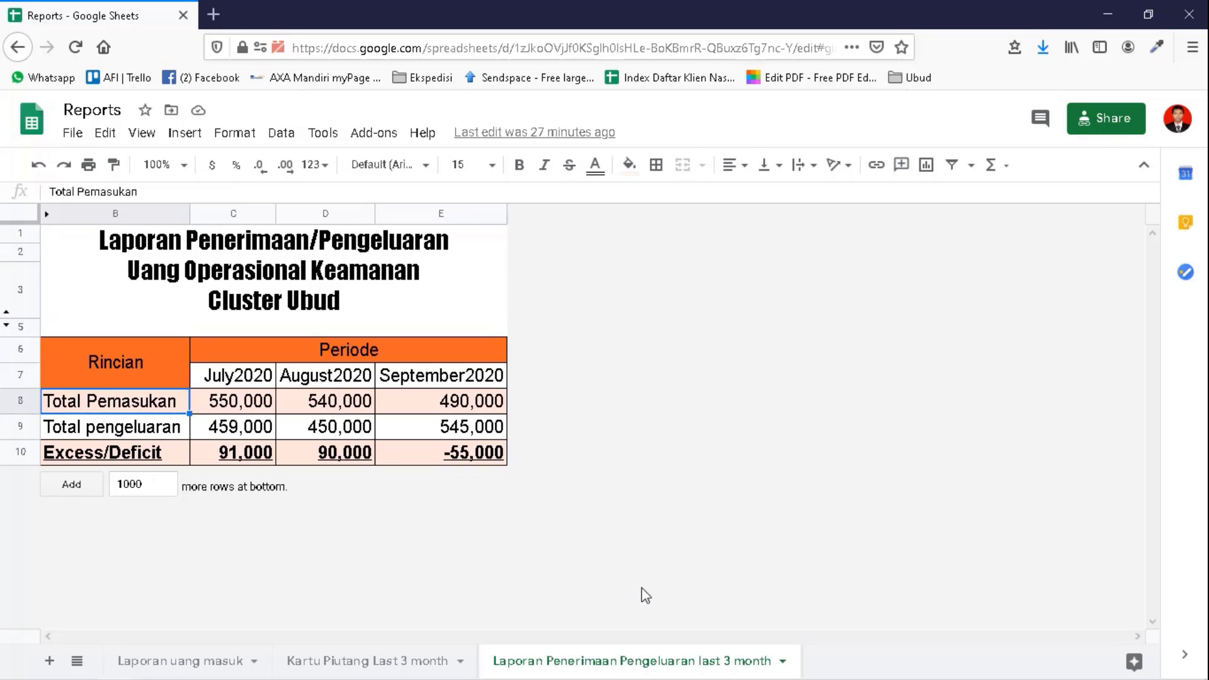
click(1108, 14)
- Inspect the payment status formulas in Laporan uang masuk, including the sedang direview and Failed entries and row 73
click(186, 666)
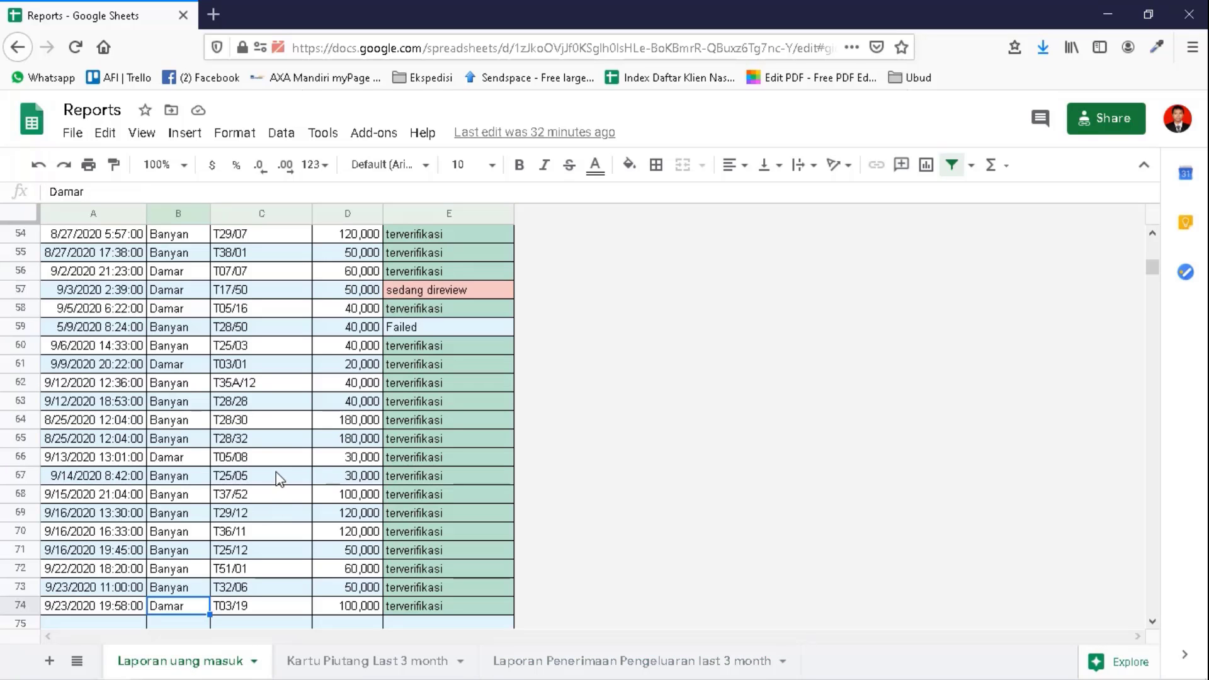
click(412, 295)
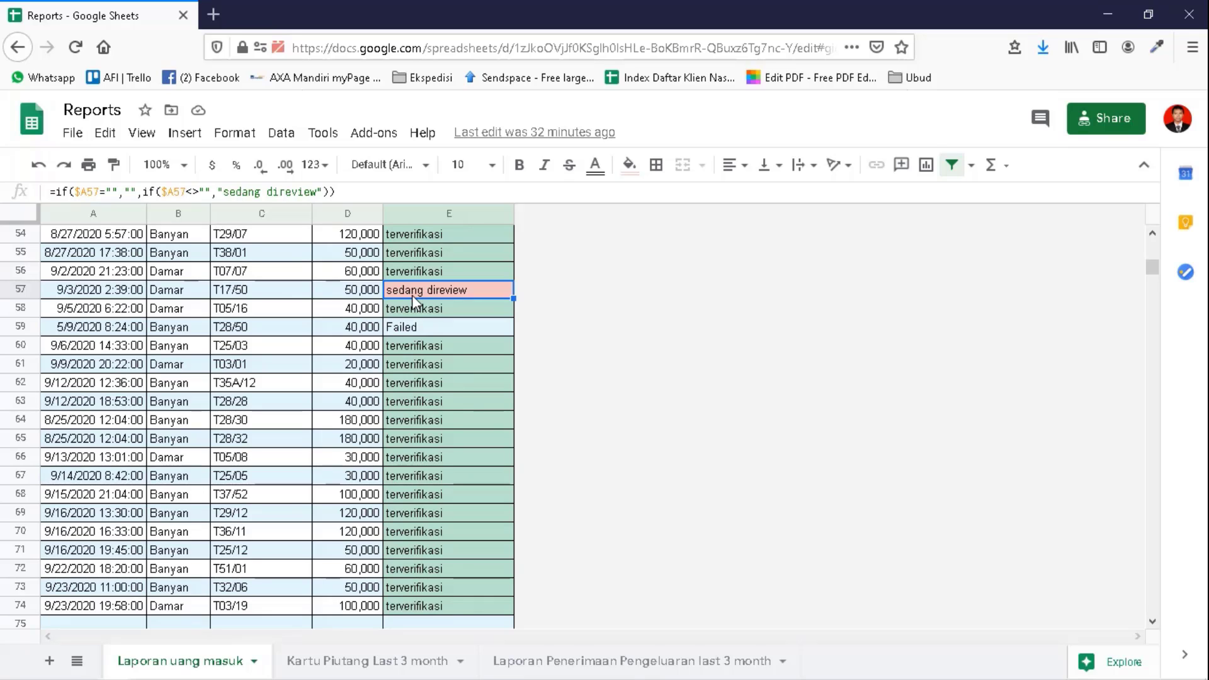
key(Down)
key(Down)
key(Down)
key(Down)
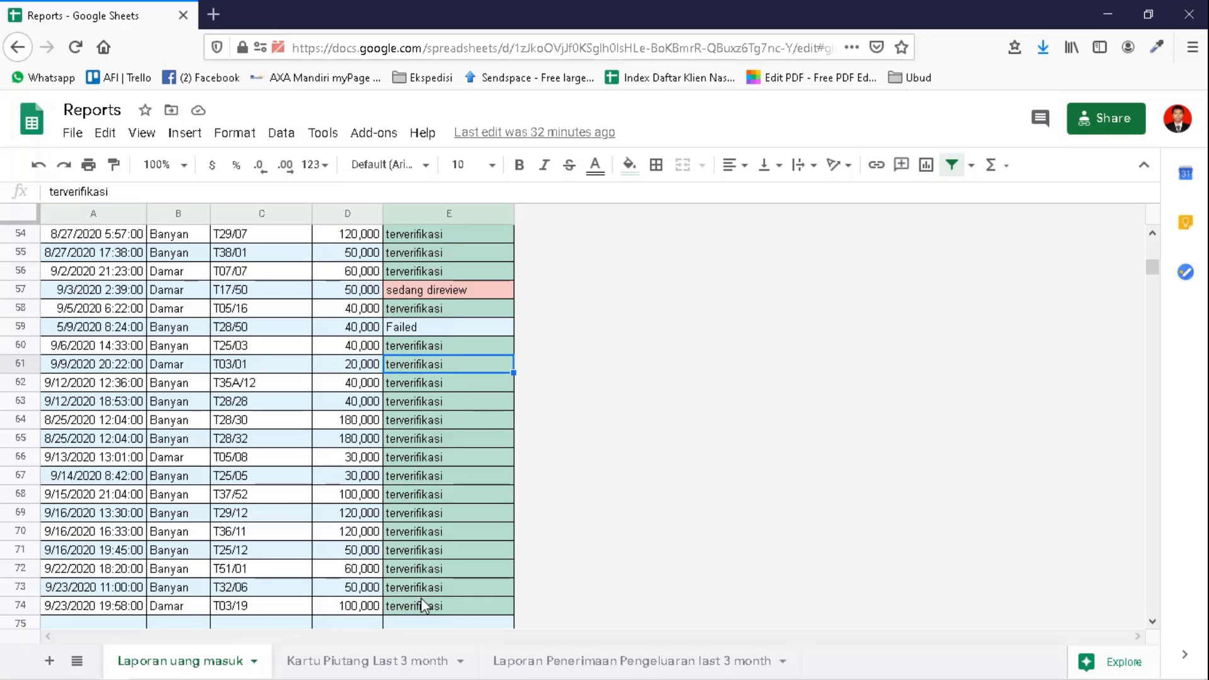
click(420, 596)
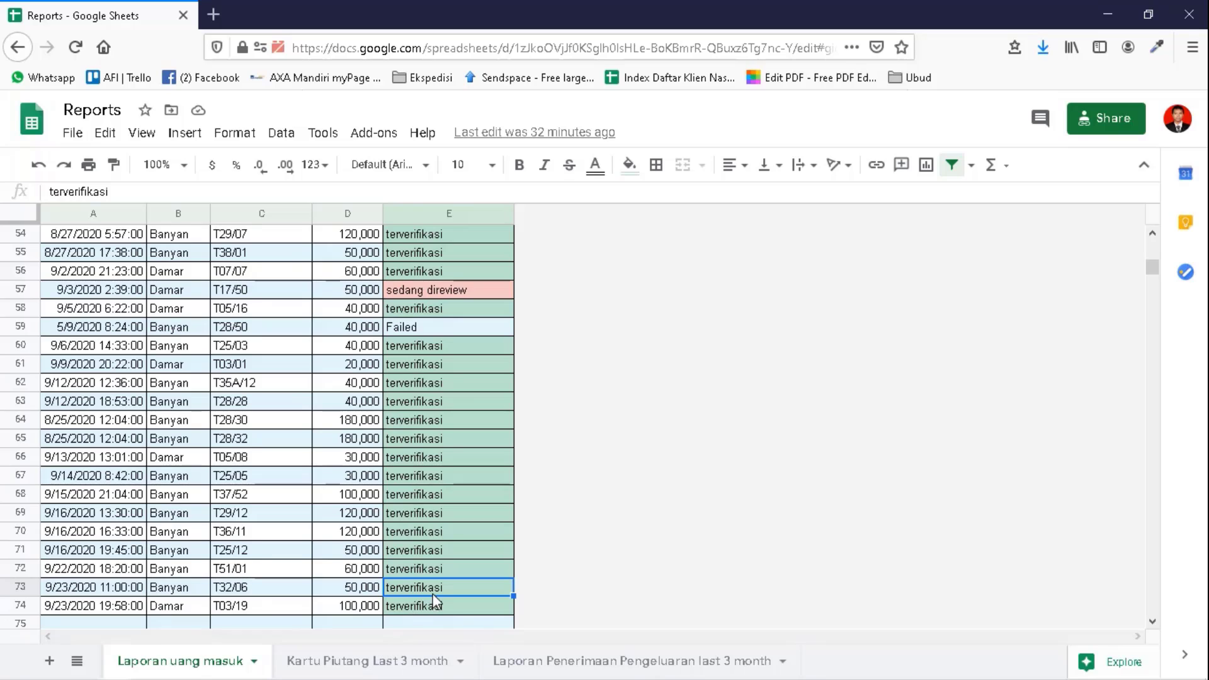
- On Kartu Piutang Last 3 month, inspect T12/08's July lookup formula and move up to the report title
click(369, 661)
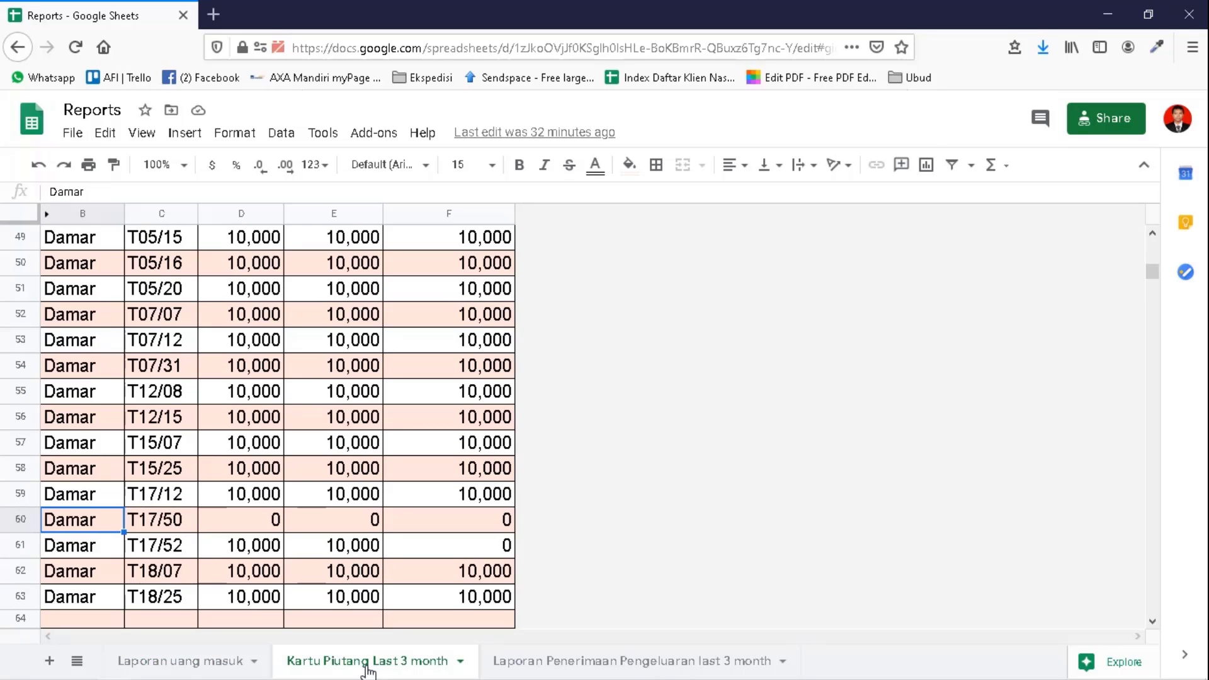
click(245, 398)
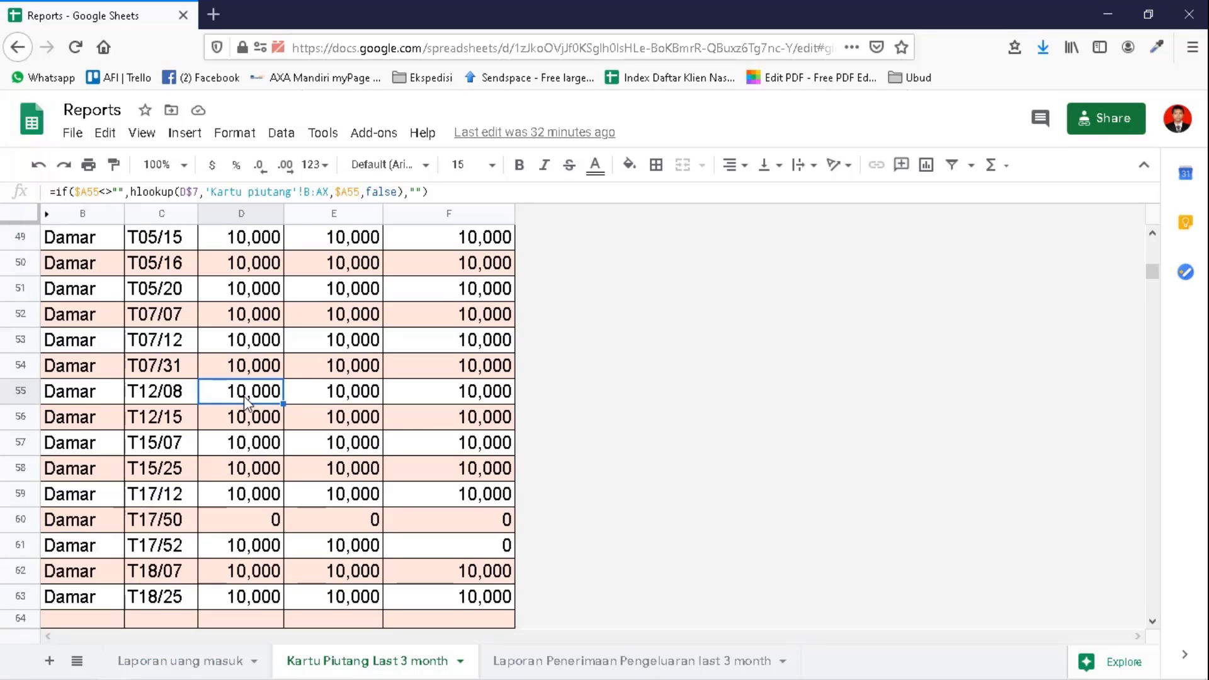
key(ctrl+Left)
key(ctrl+Up)
key(Down)
key(Up)
key(Up)
key(Up)
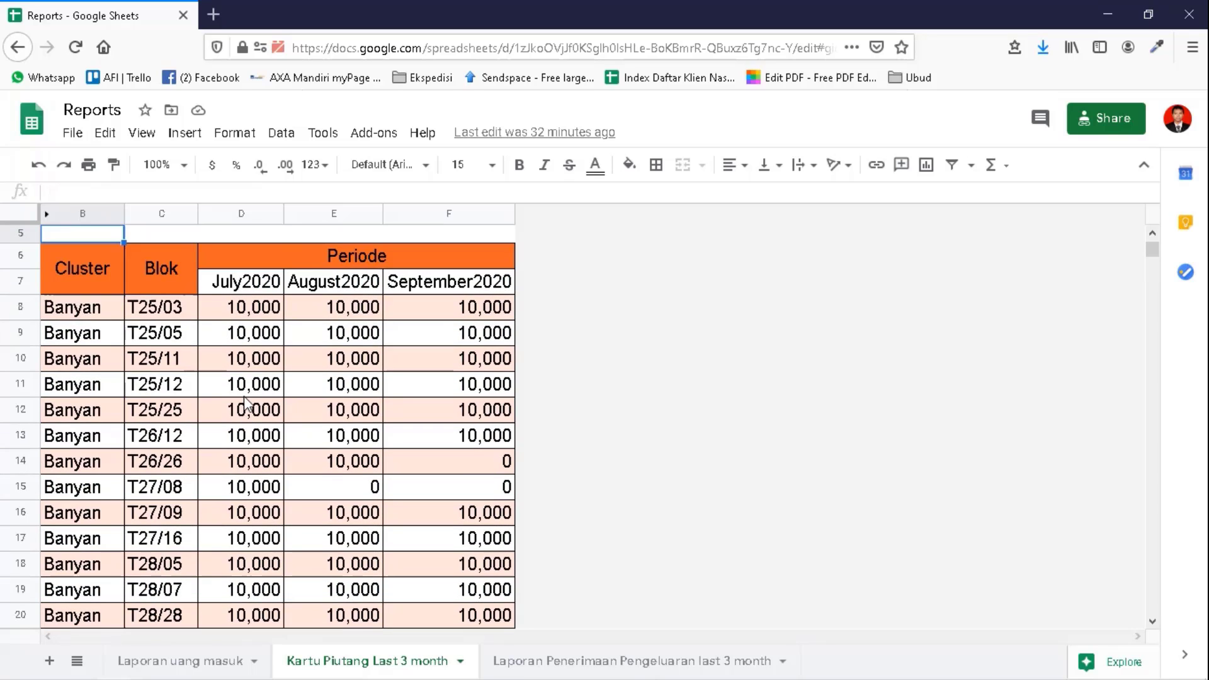
key(Up)
key(Up)
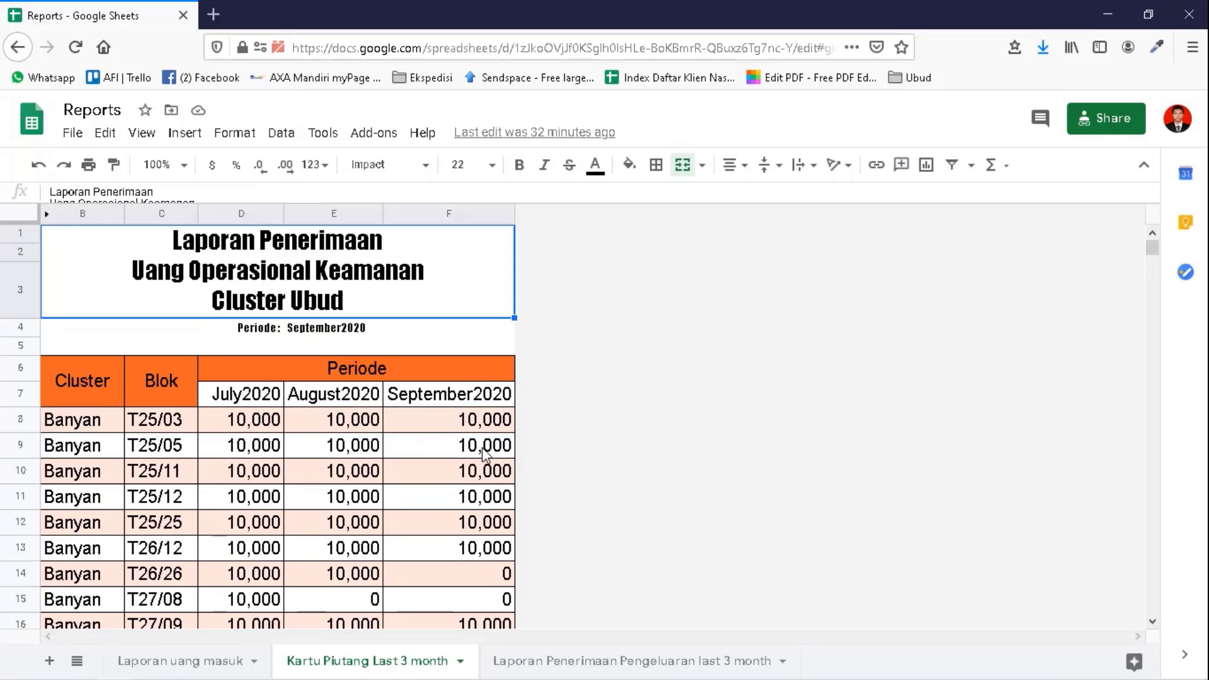
click(555, 665)
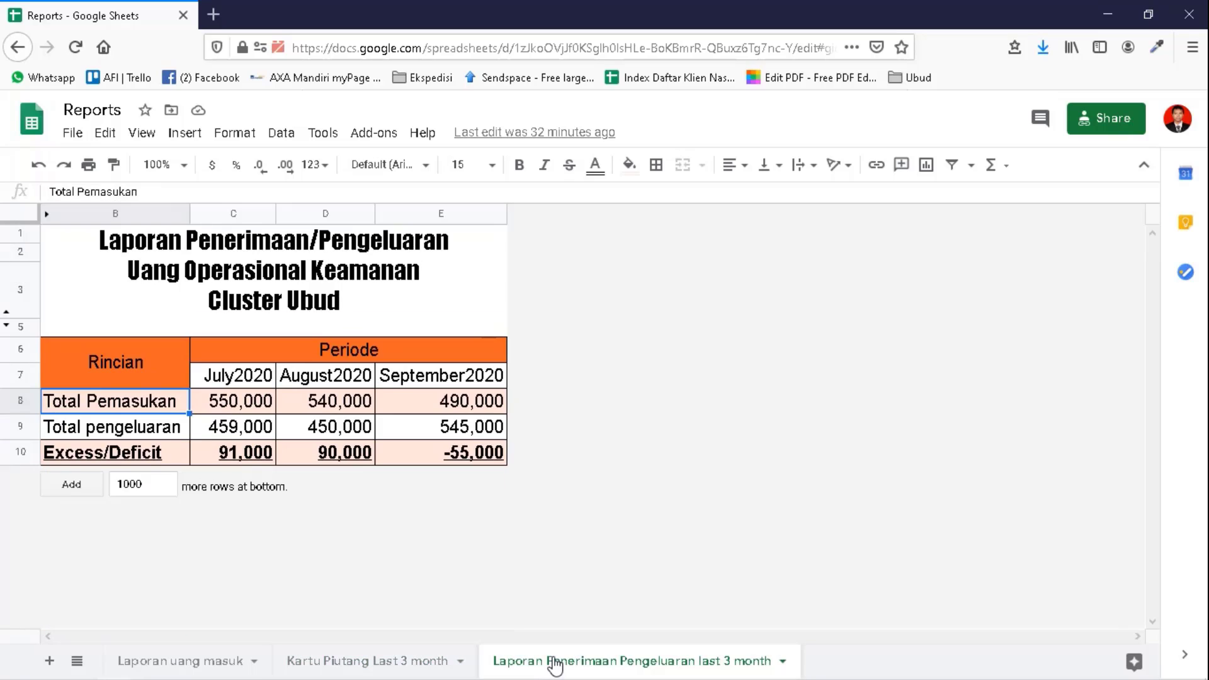
click(359, 665)
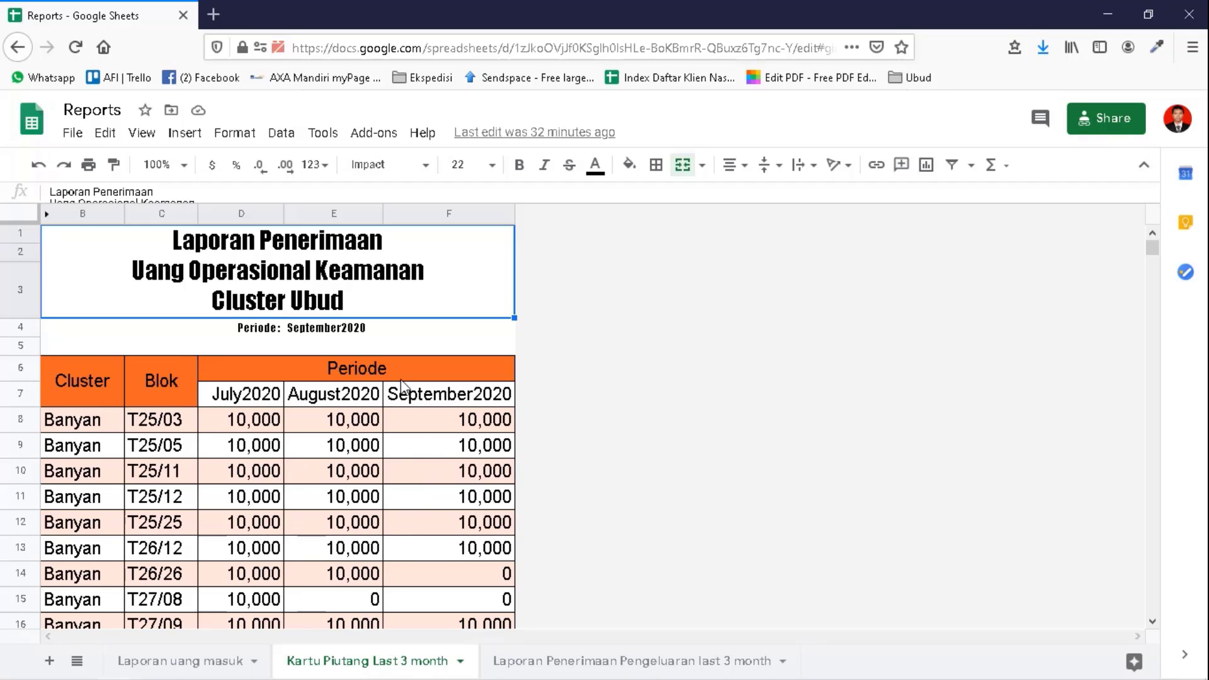
- Look at the File > Download formats for the receivables card without downloading
click(68, 135)
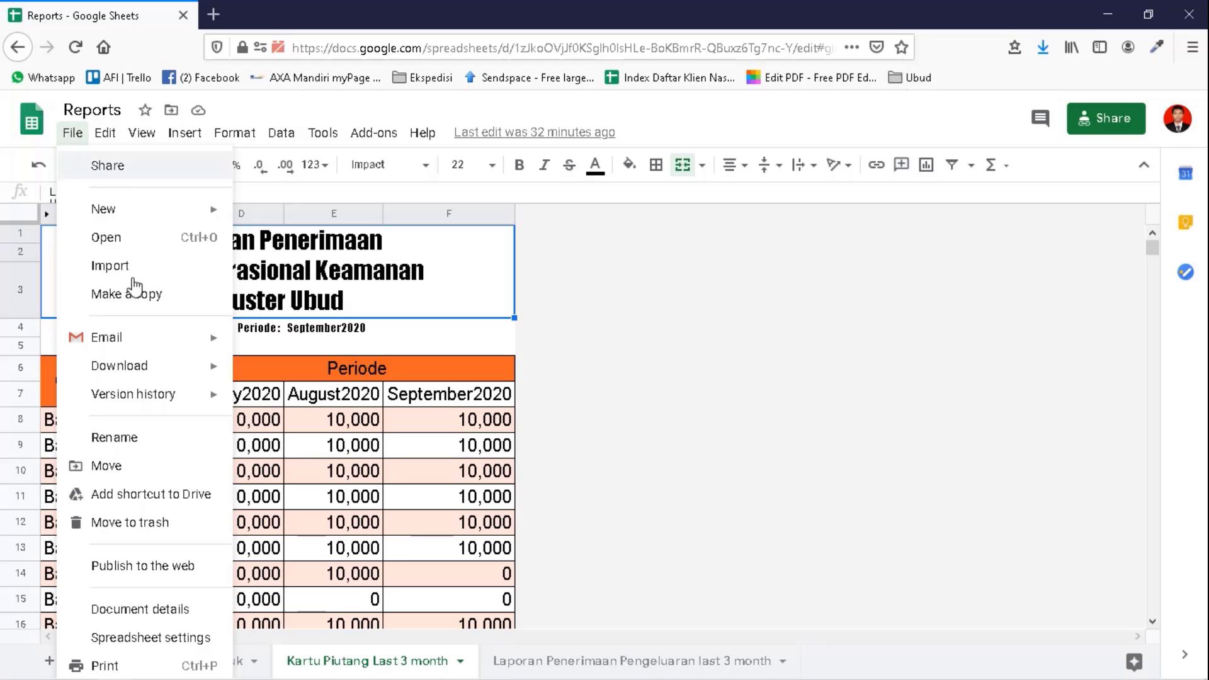
mouse_move(156, 368)
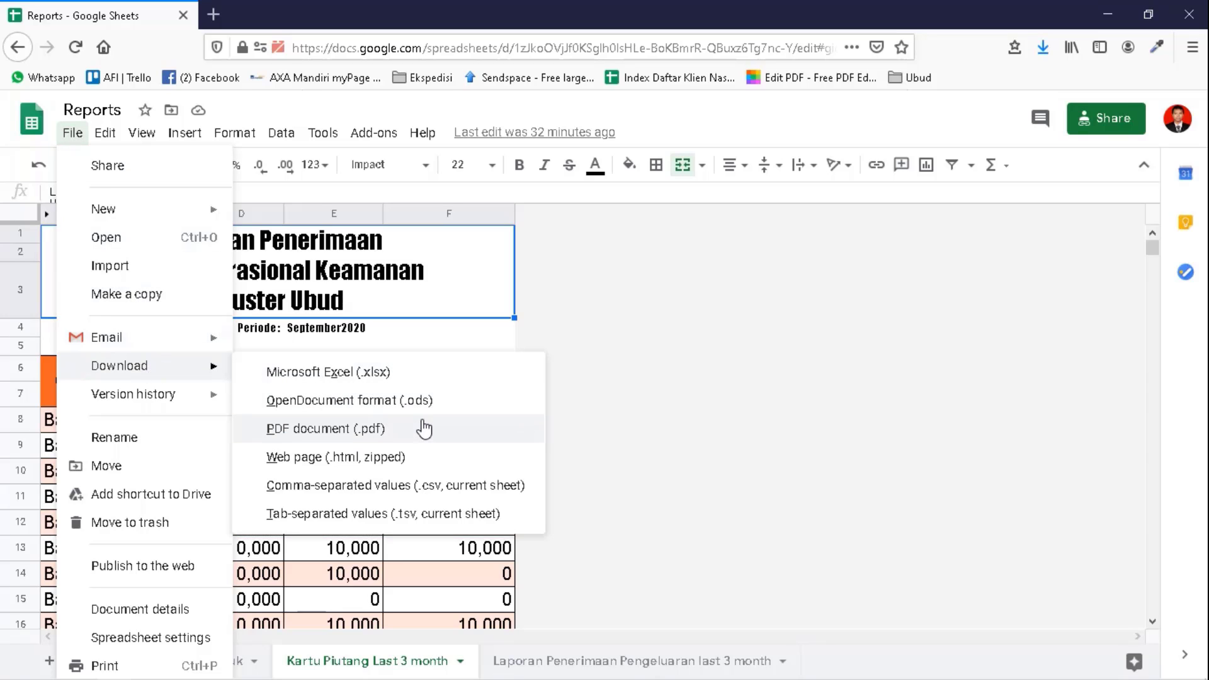
click(636, 275)
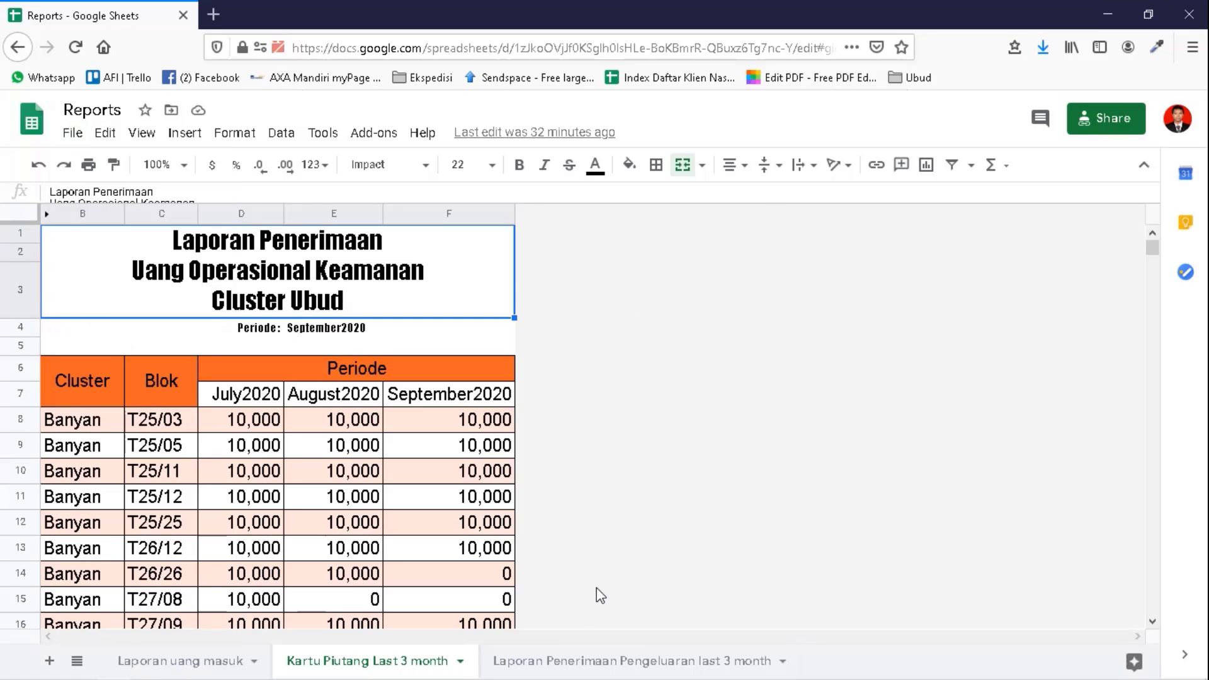
- Check the File > Download formats for the Laporan Penerimaan Pengeluaran last 3 month sheet without downloading
click(549, 660)
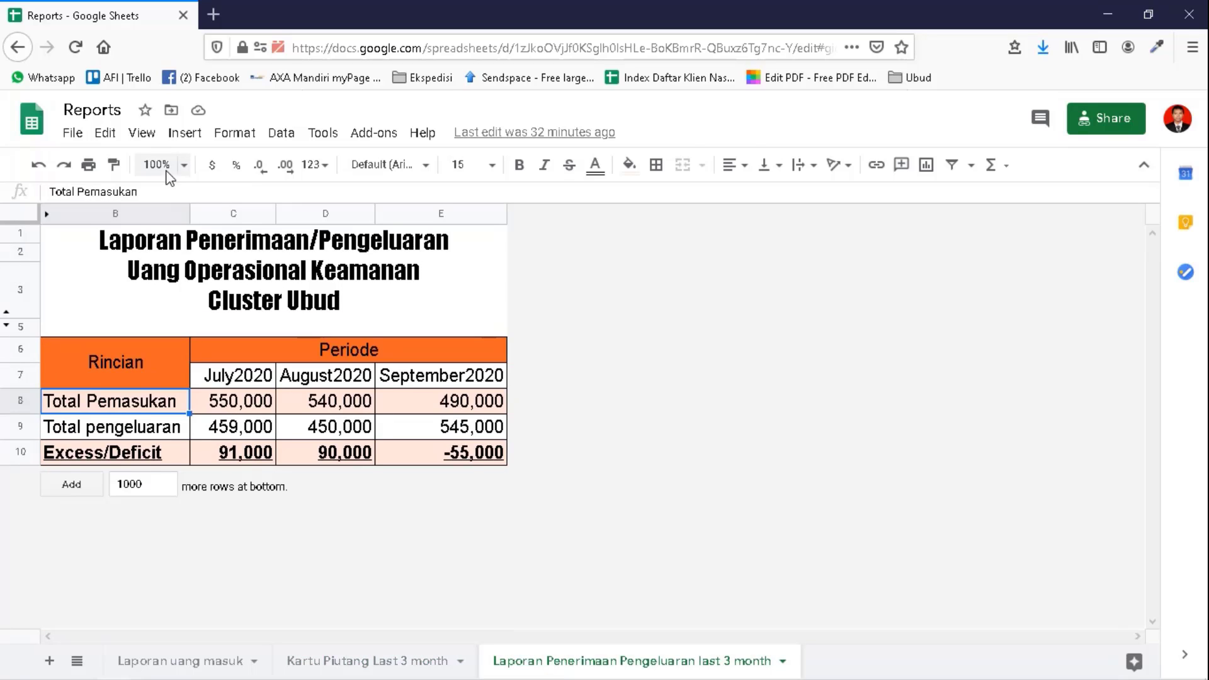
click(73, 133)
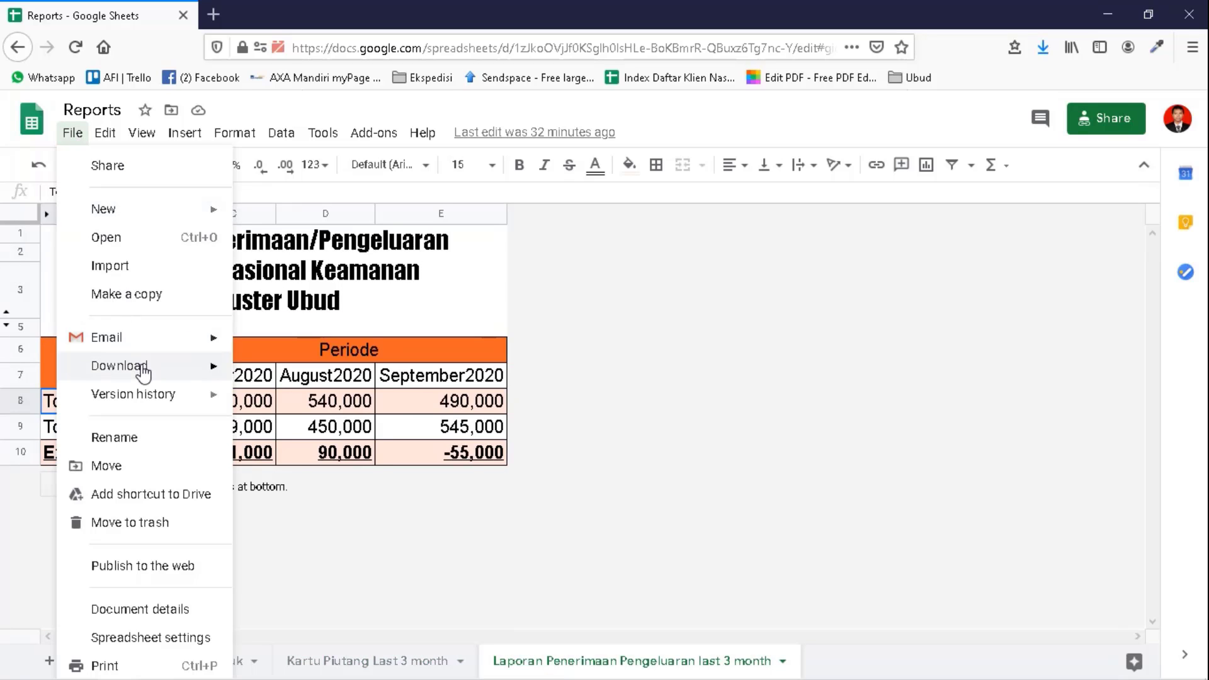
mouse_move(144, 369)
click(738, 355)
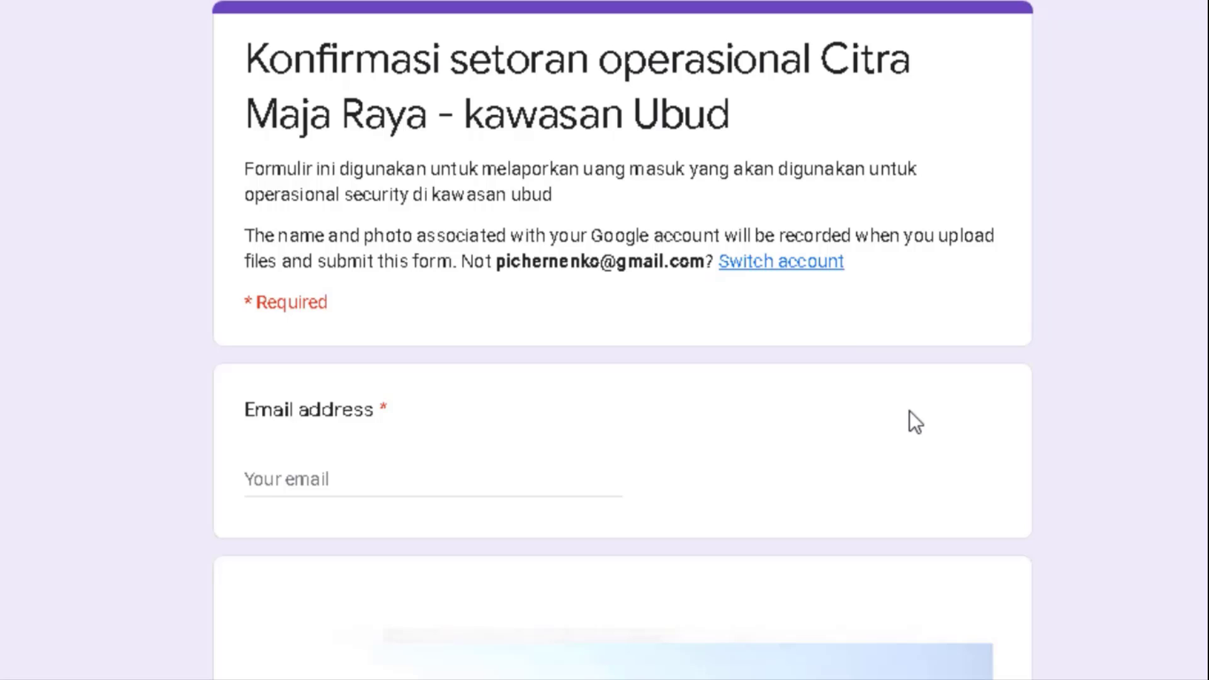
- Enter the respondent's e-mail address on page 1 of the deposit form and continue to page 2
scroll(910, 410, down, 3)
scroll(910, 410, up, 3)
scroll(384, 448, down, 10)
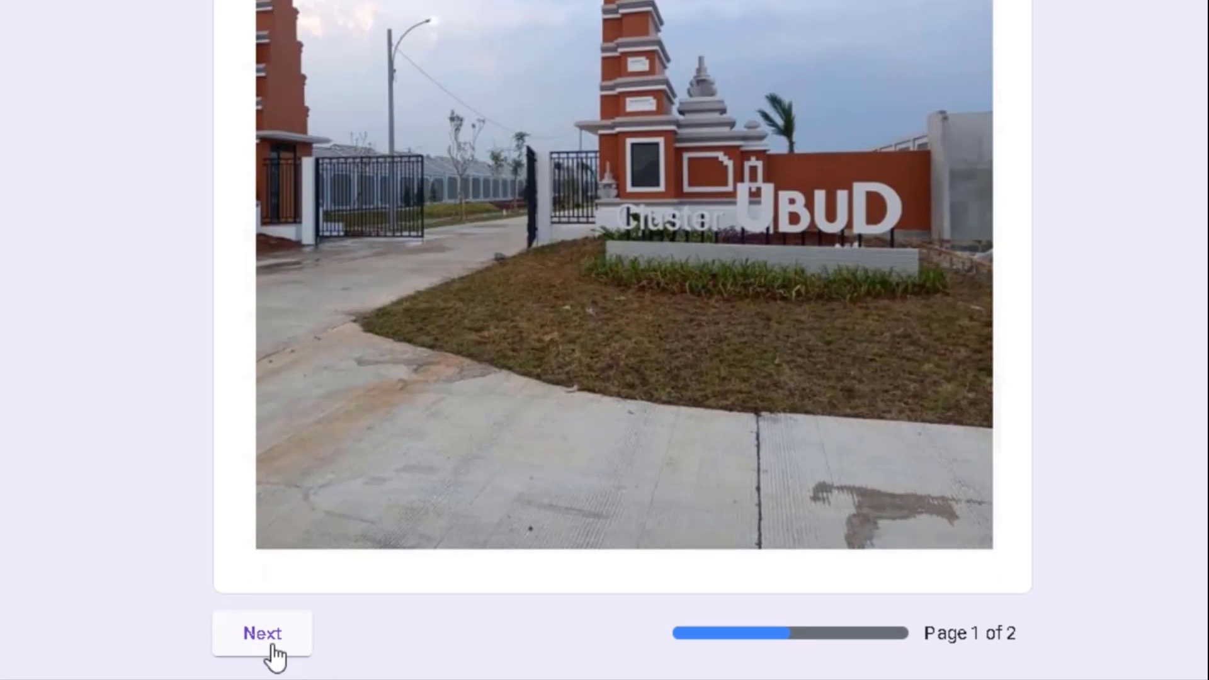
scroll(542, 448, up, 10)
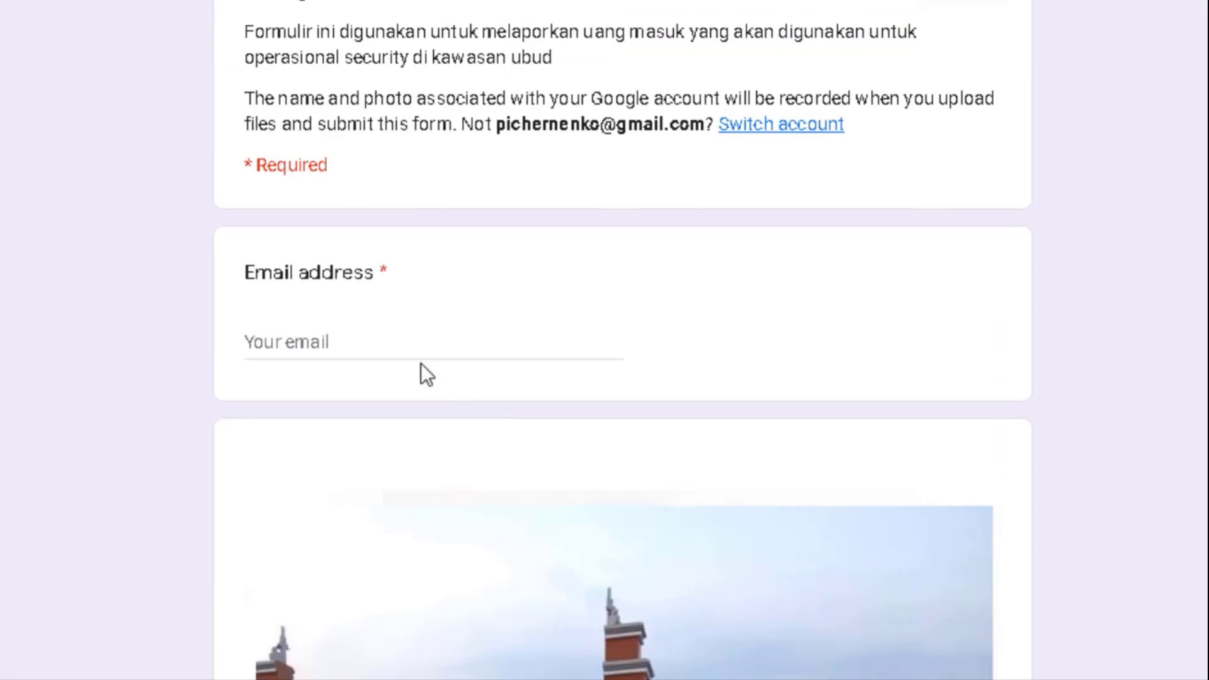
click(389, 330)
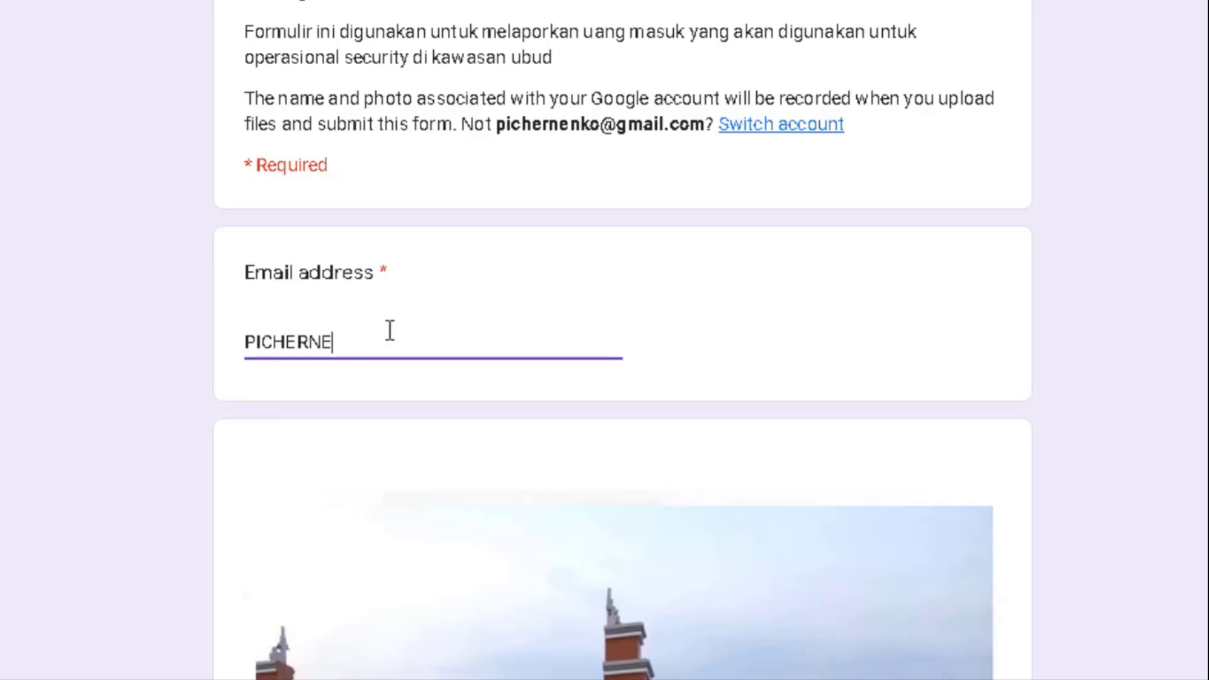
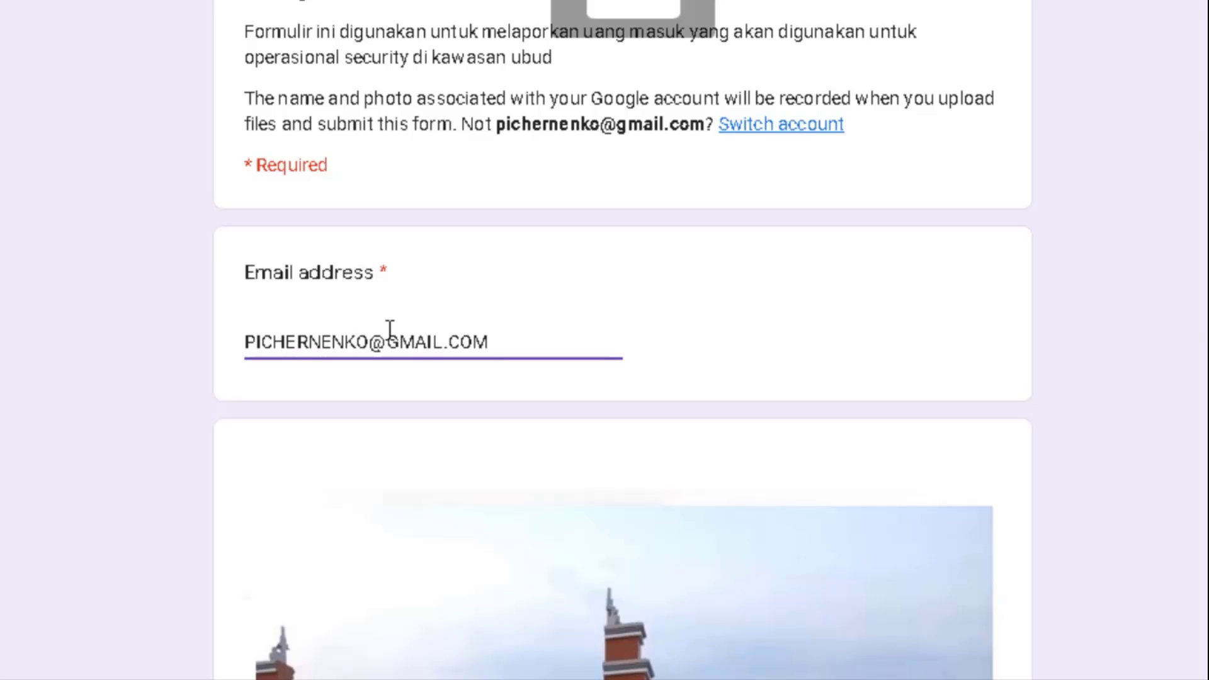
scroll(408, 612, down, 10)
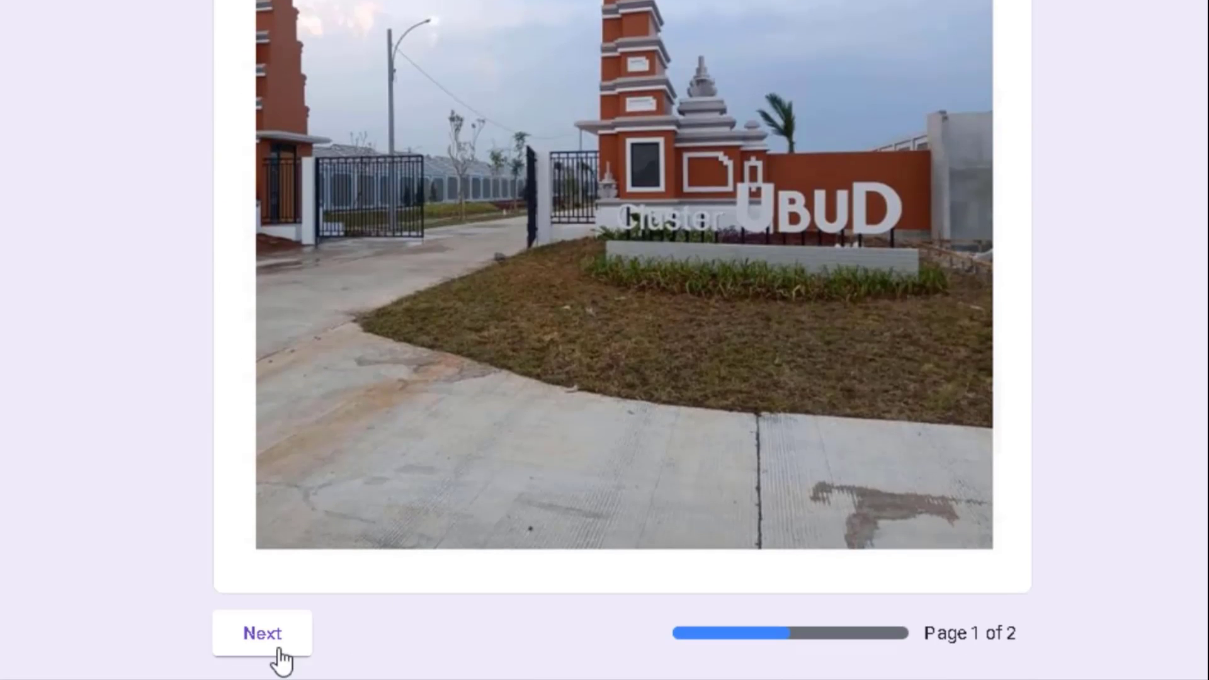
click(279, 646)
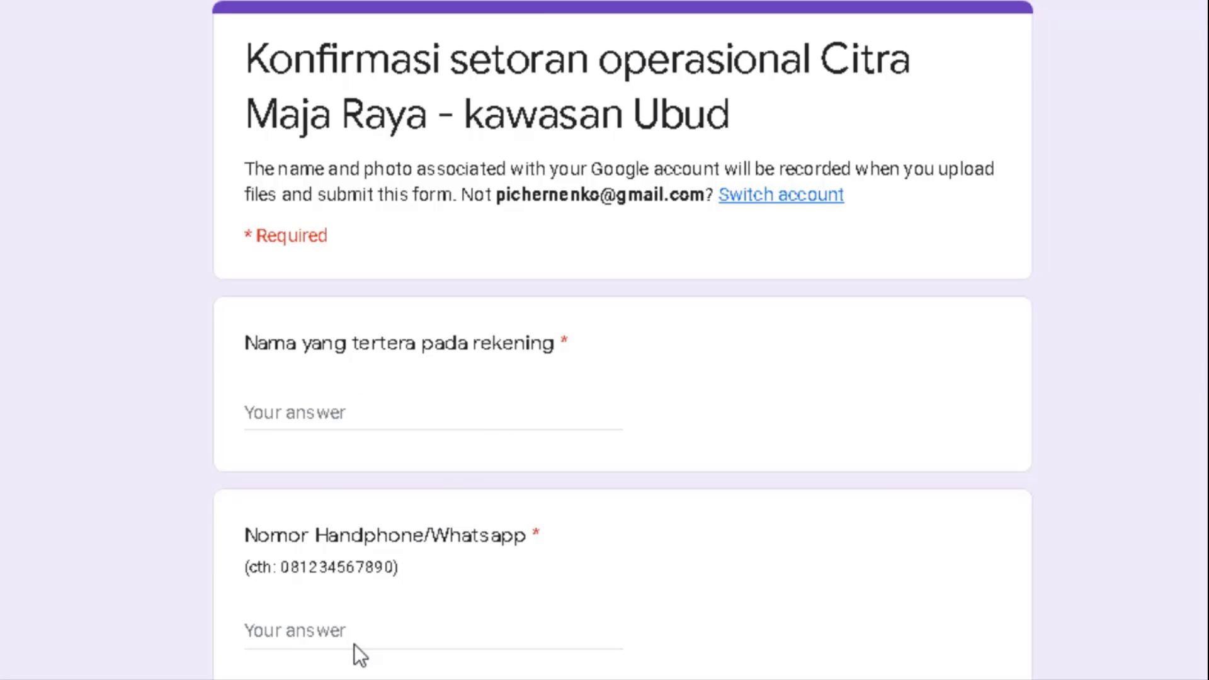
- Scroll through page 2 of the deposit confirmation form down to the Submit button
scroll(354, 644, down, 8)
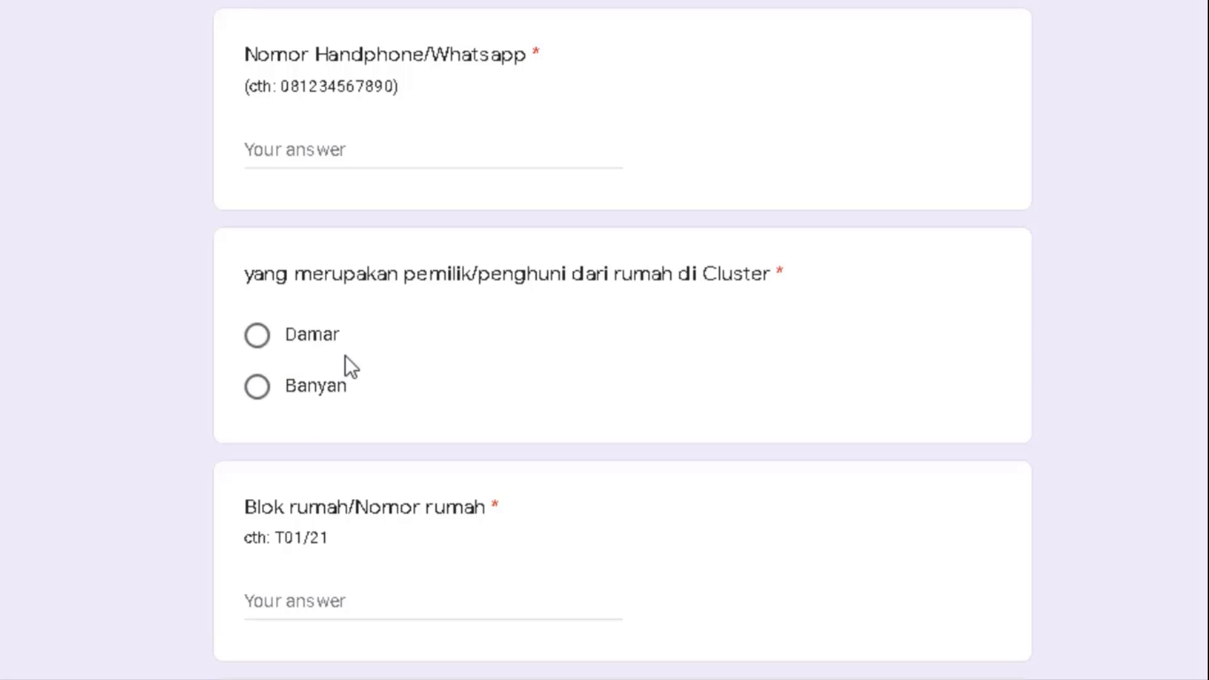
scroll(346, 355, down, 4)
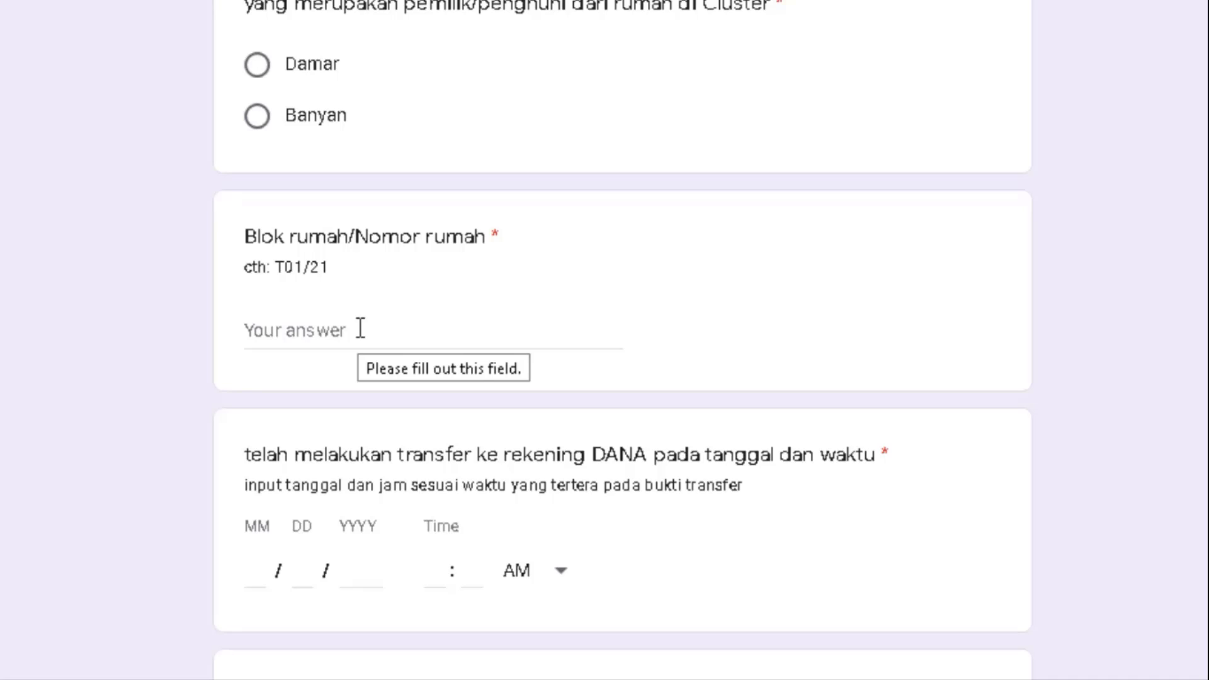
scroll(360, 328, down, 3)
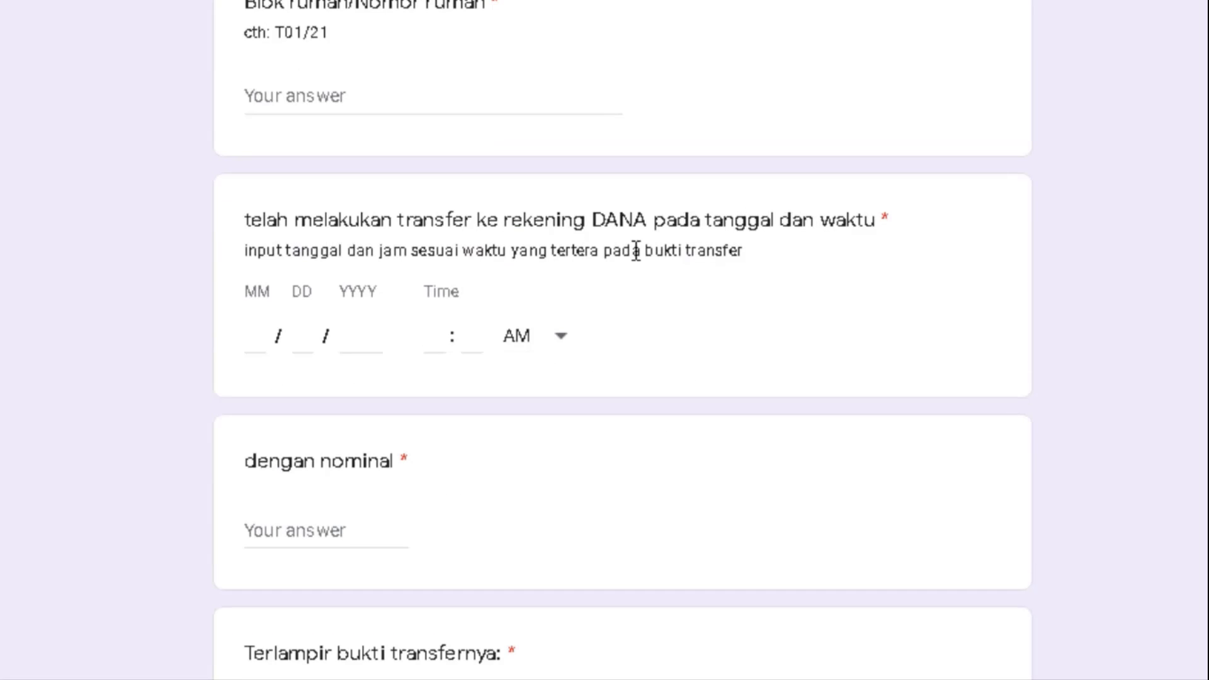
scroll(445, 343, down, 4)
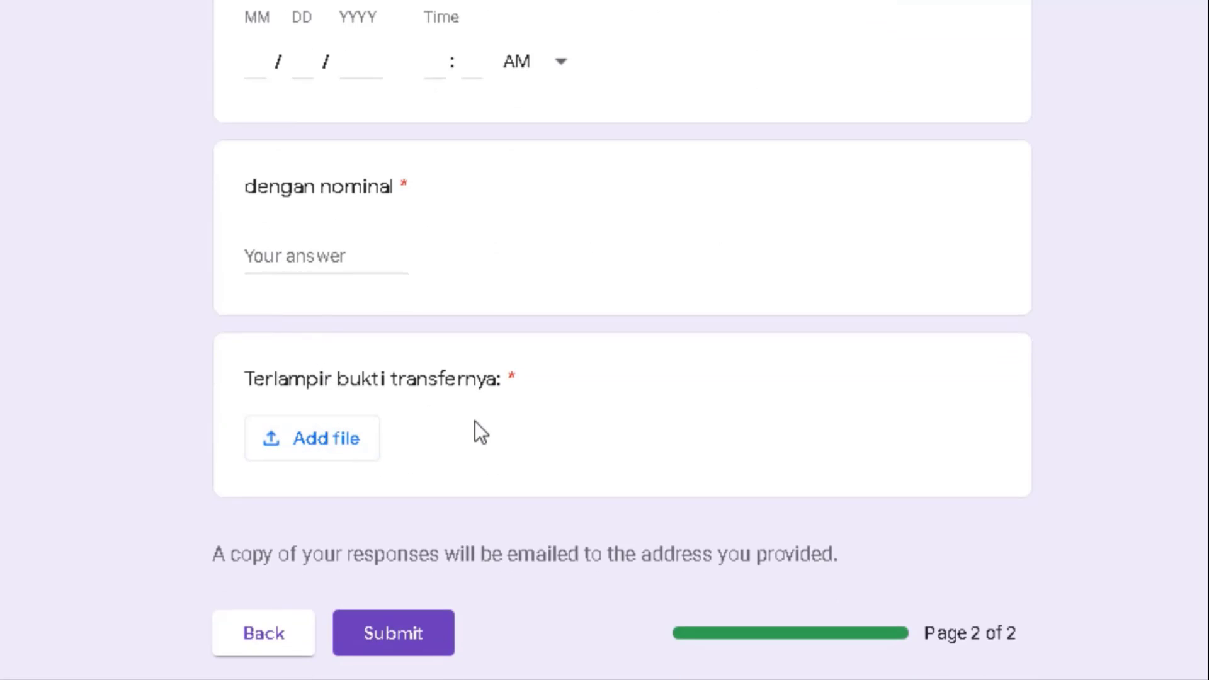
scroll(475, 421, up, 10)
scroll(474, 421, down, 15)
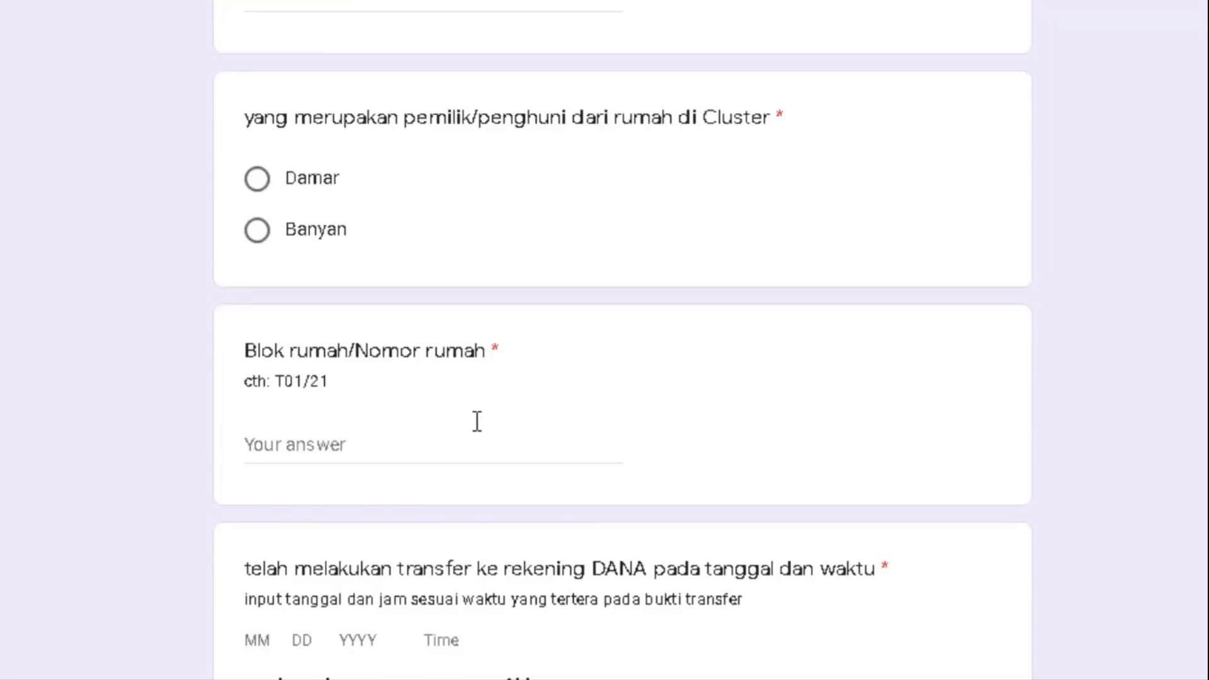
scroll(480, 432, down, 2)
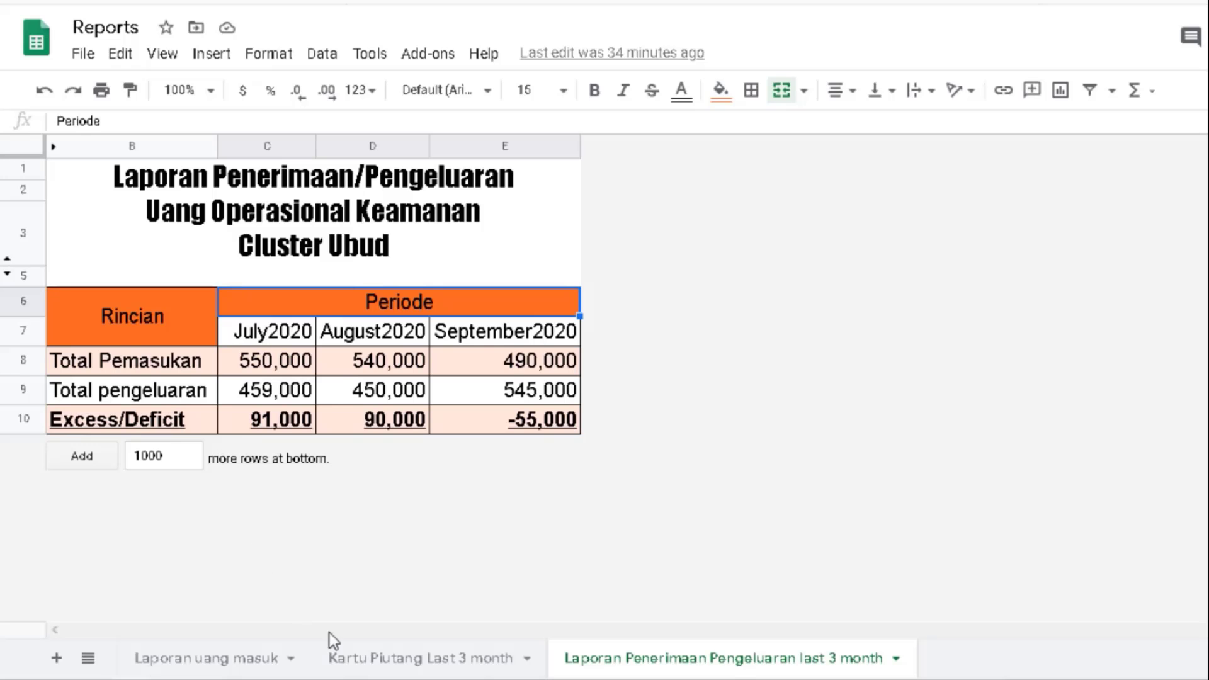
- Scroll down through the Kartu Piutang Last 3 month receivables card
click(430, 659)
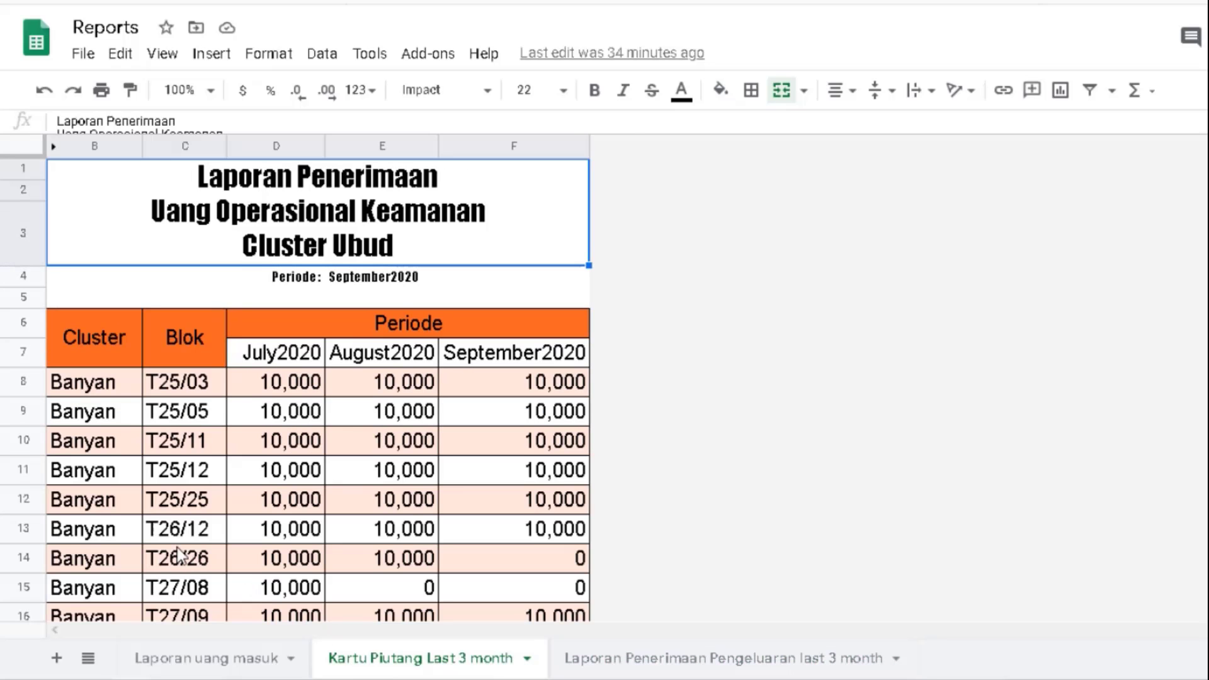
scroll(179, 556, down, 1)
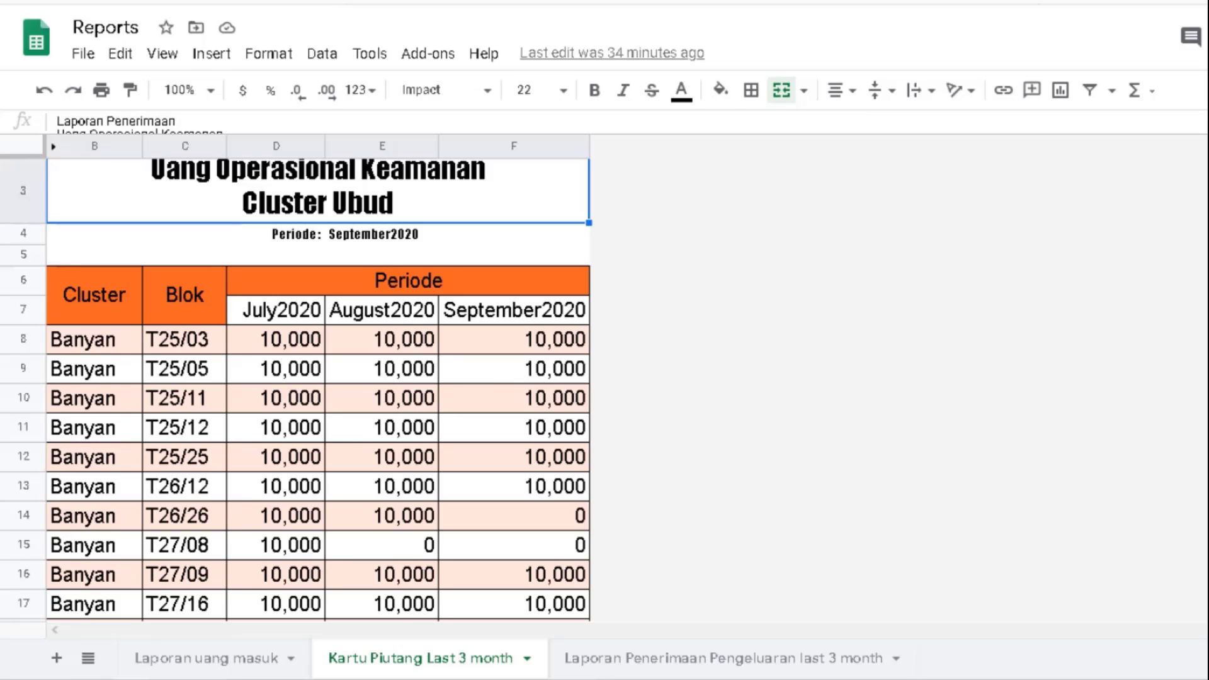
scroll(547, 466, down, 20)
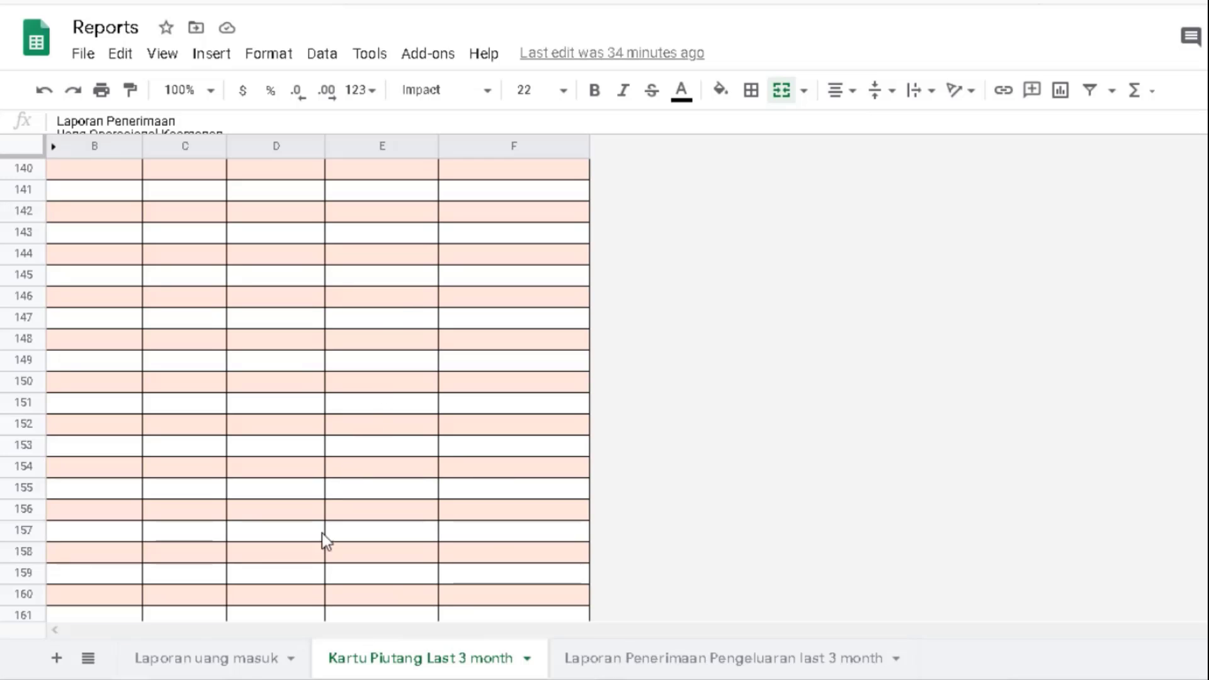
- In Laporan uang masuk, step down column E from row 65's 180,000 payment to empty E75 and back
click(240, 662)
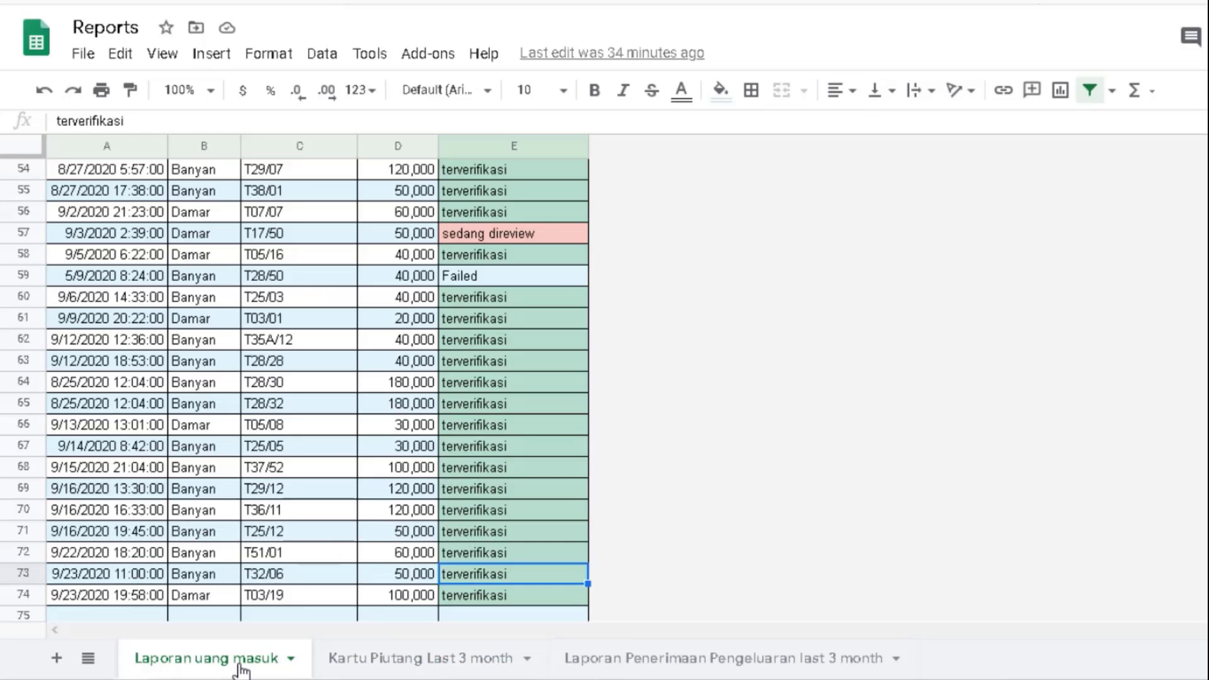
click(439, 405)
key(Right)
key(Down)
key(Down)
key(Down)
key(Down)
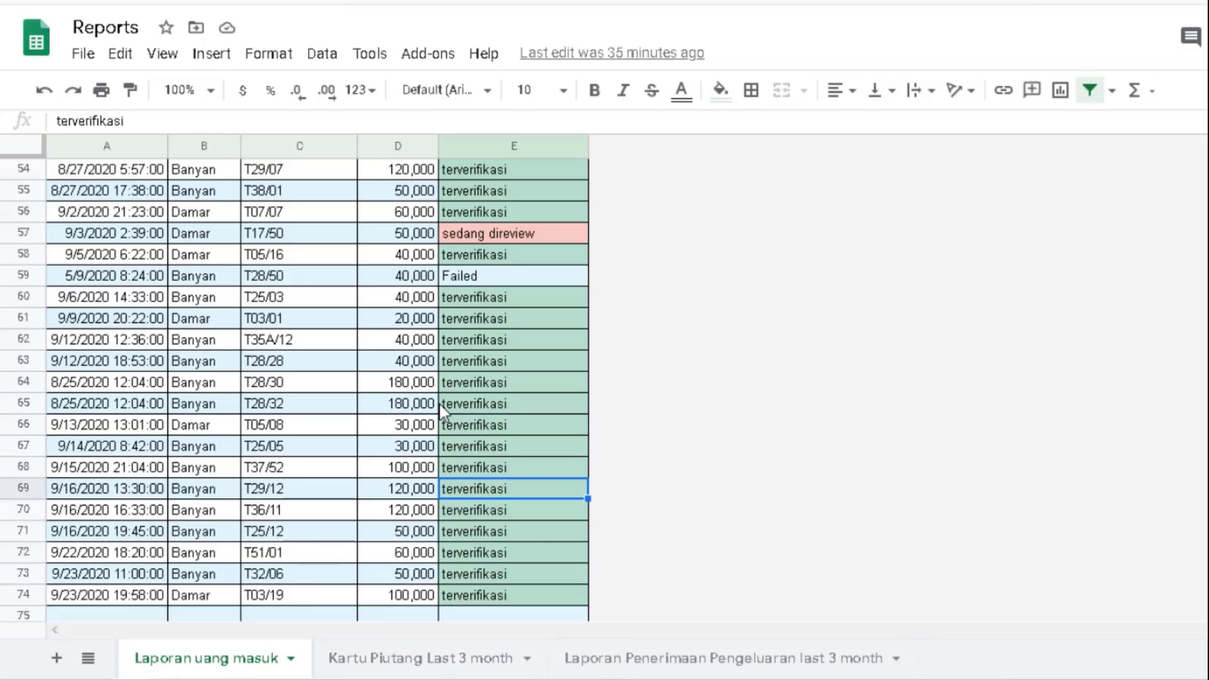
key(Down)
key(Down)
key(Down)
key(Down)
key(Down)
key(Down)
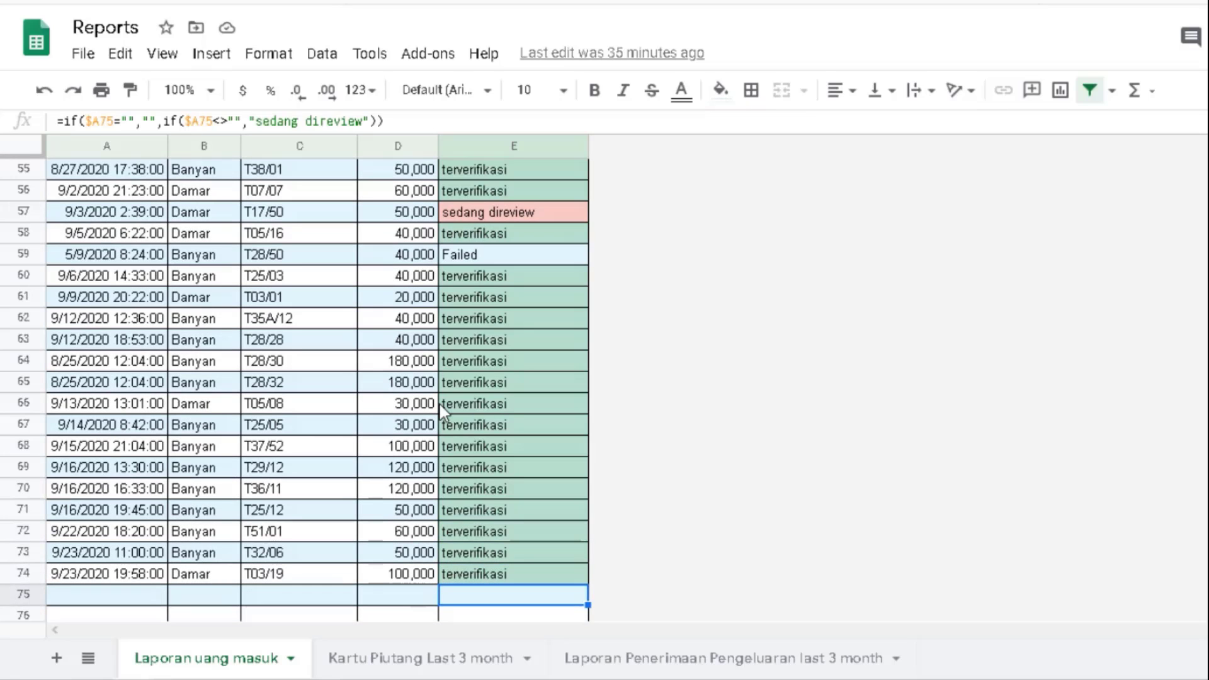
key(Up)
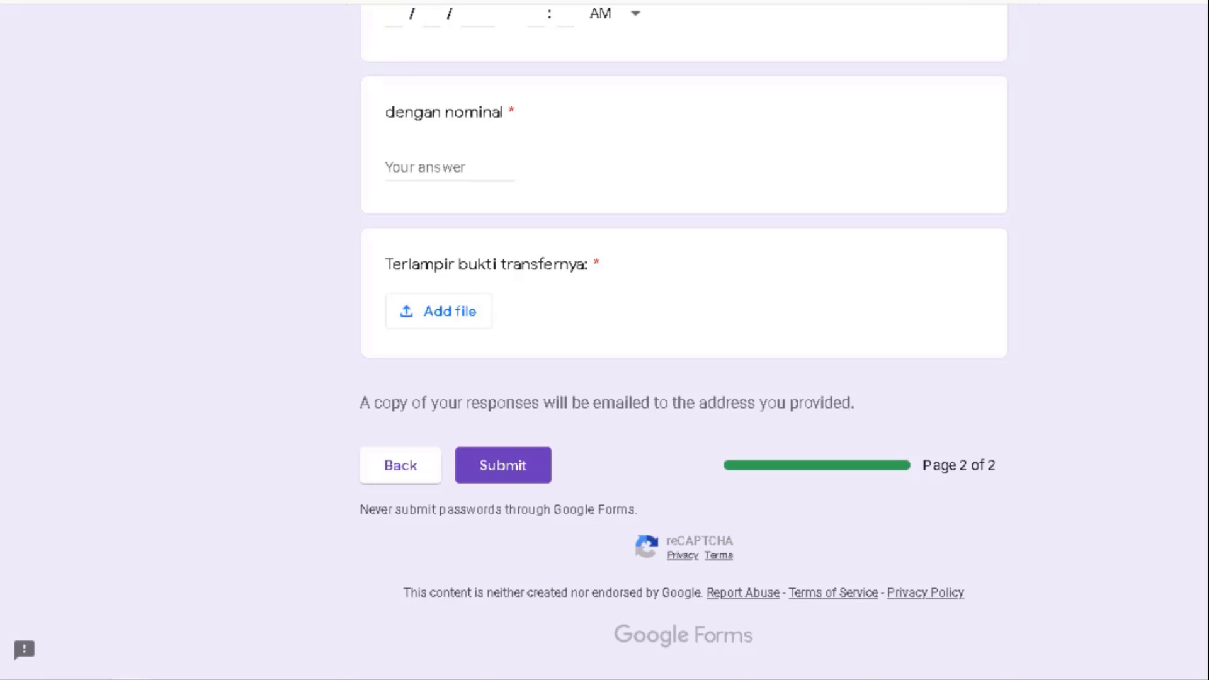
- Load drive.google.com in the browser and scroll through the page
key(ctrl+l)
text(drive.google.co)
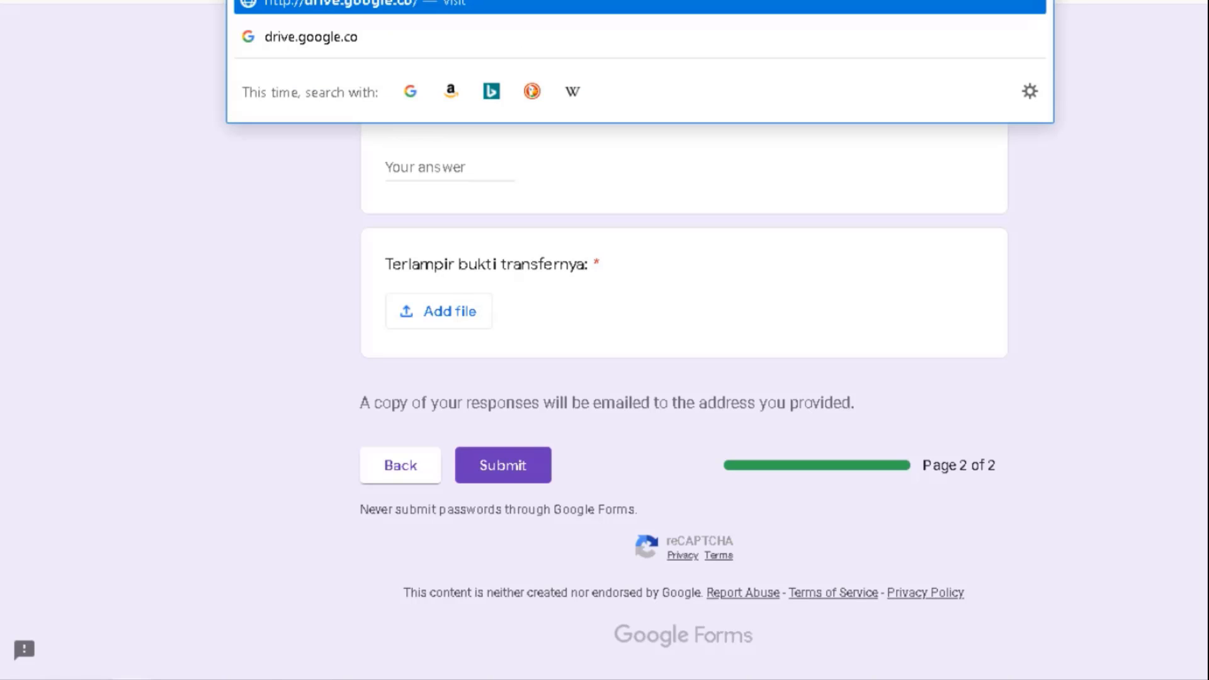
key(Return)
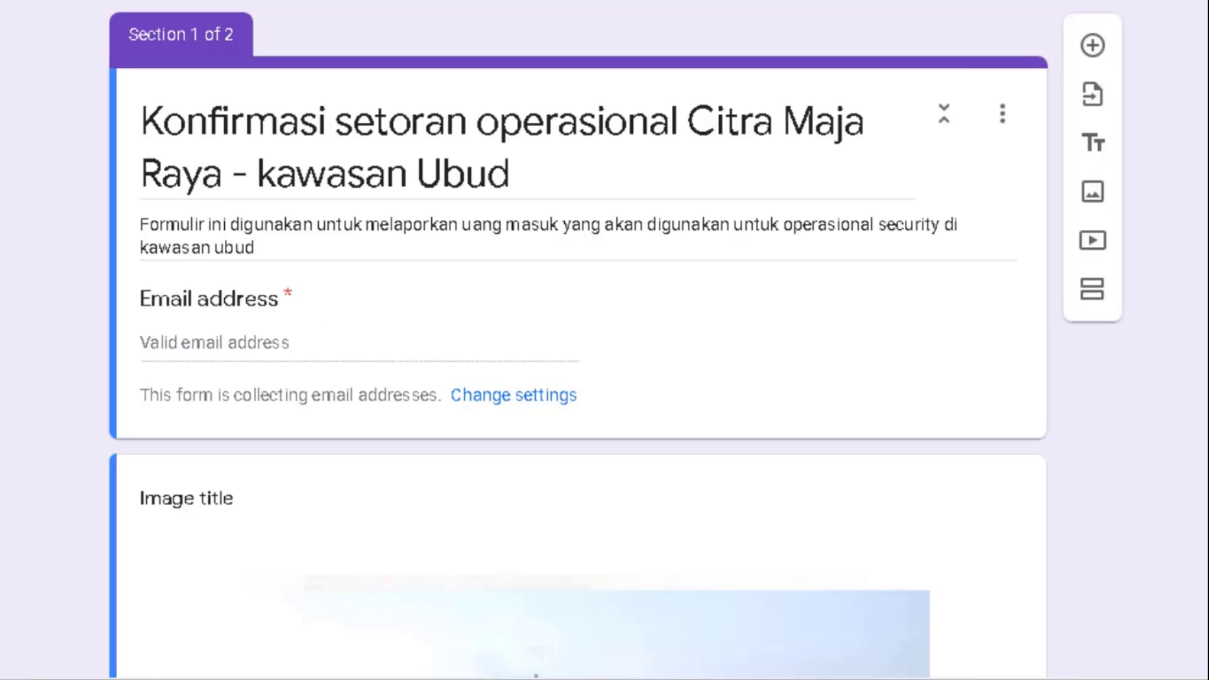
scroll(578, 340, down, 11)
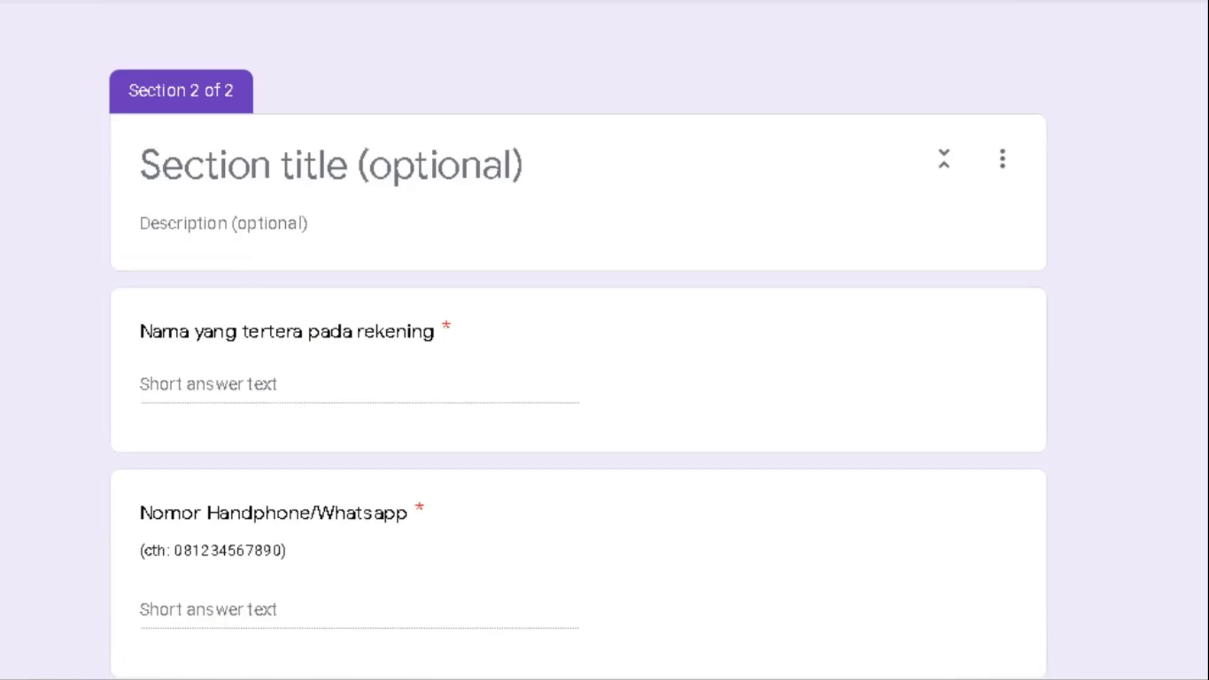
scroll(578, 340, up, 3)
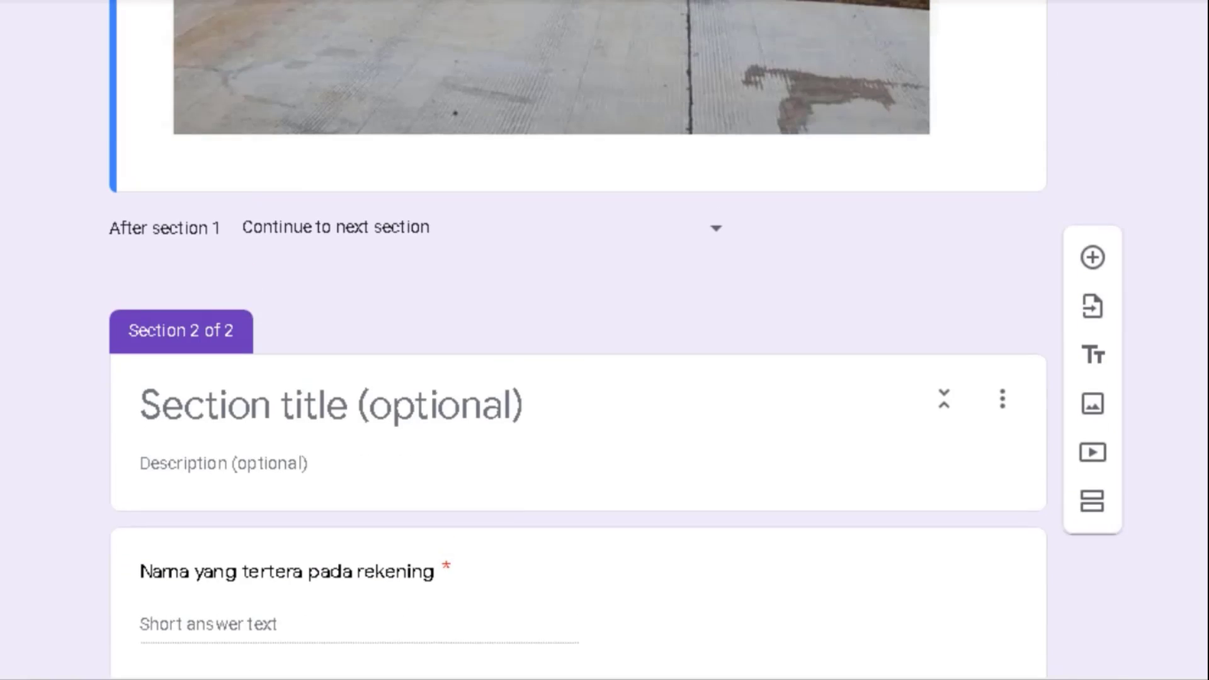
scroll(579, 340, down, 4)
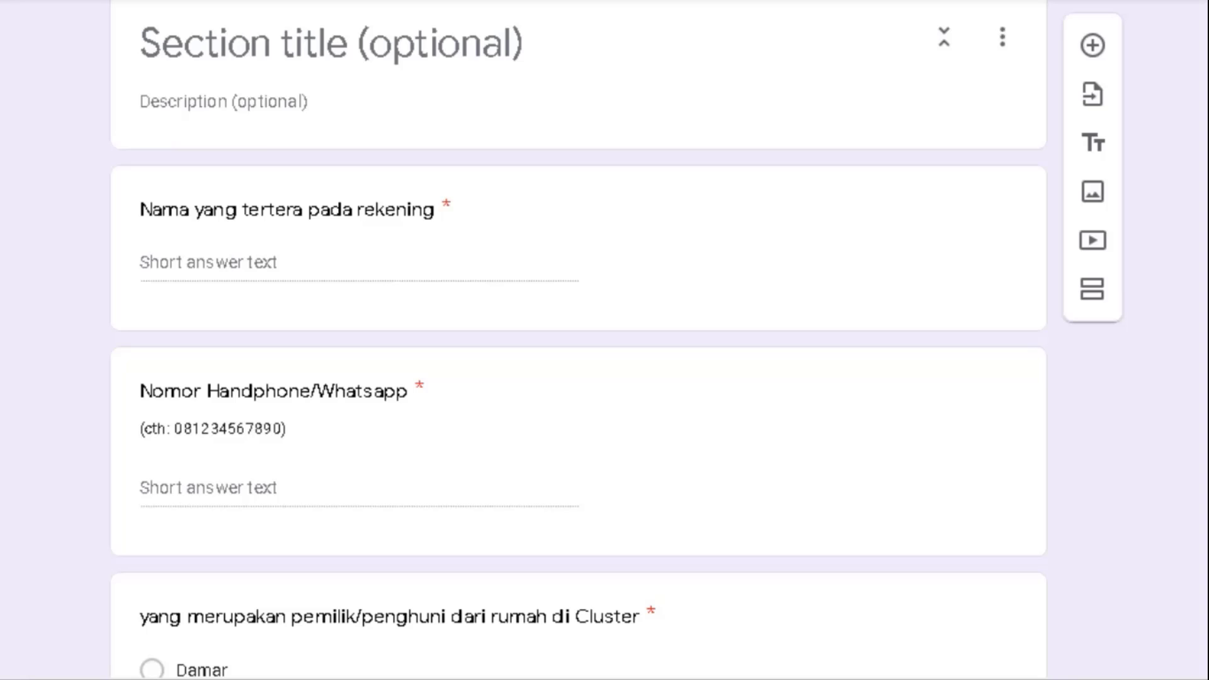
scroll(578, 340, up, 1)
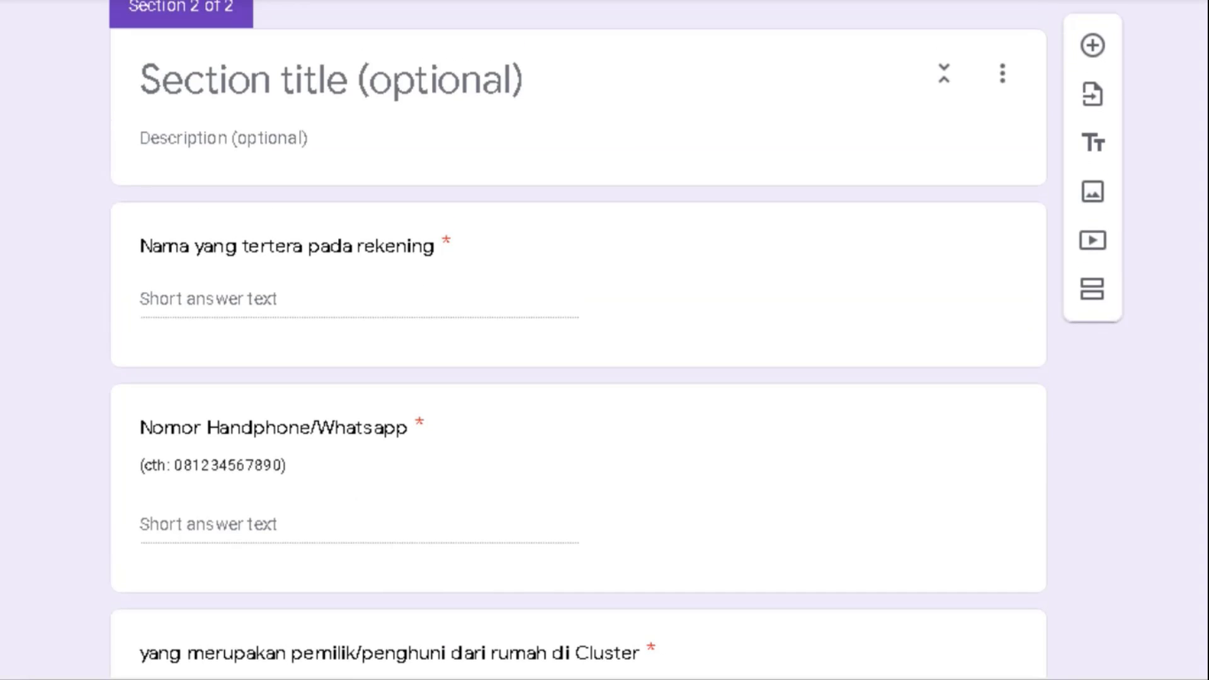
scroll(578, 340, down, 1)
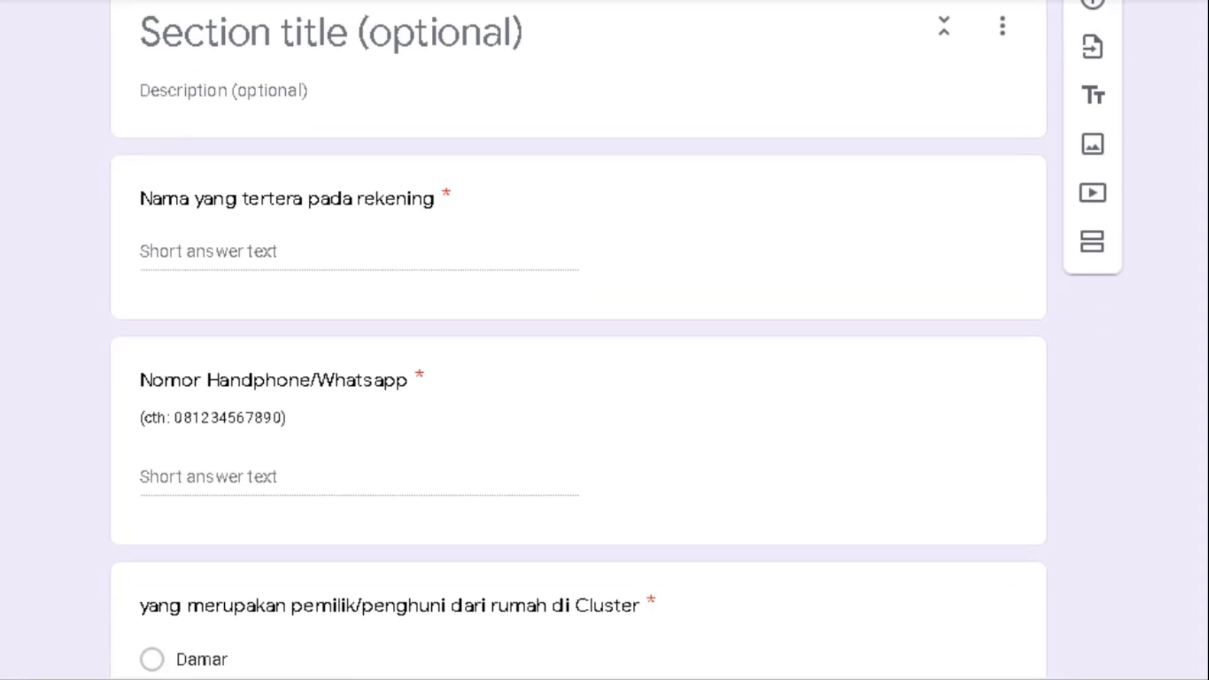
- In the form editor, select the Nama yang tertera pada rekening question and form title, then scroll through Section 2
click(216, 200)
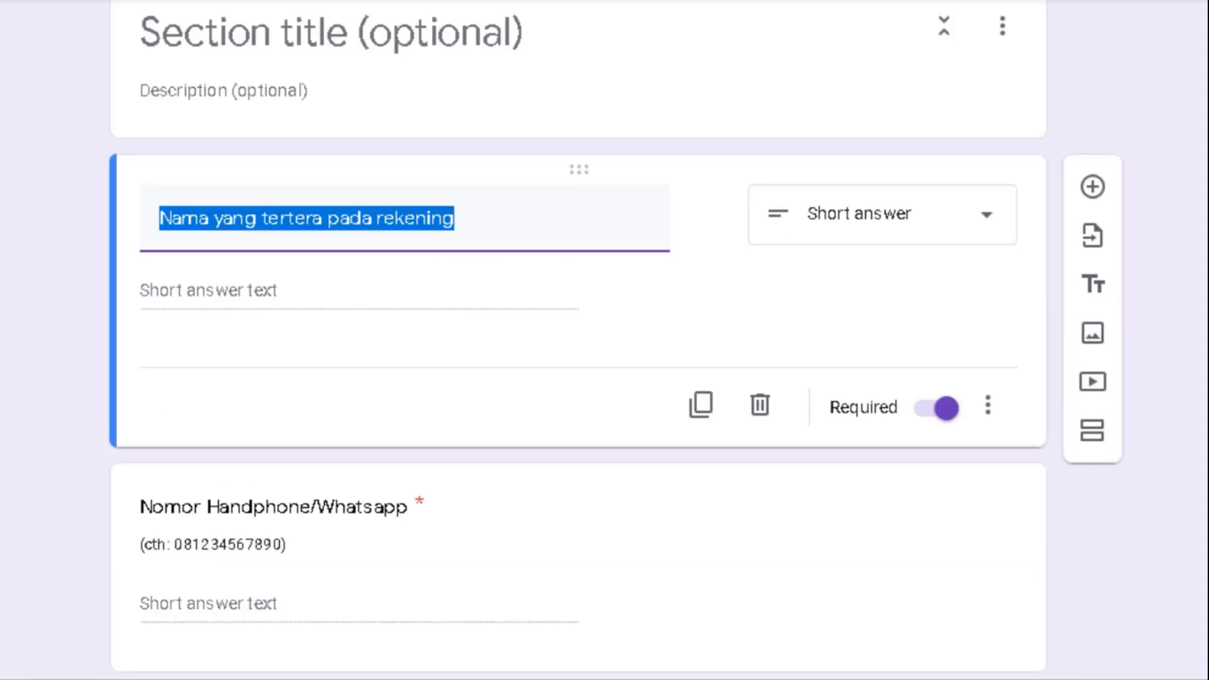
scroll(255, 275, up, 15)
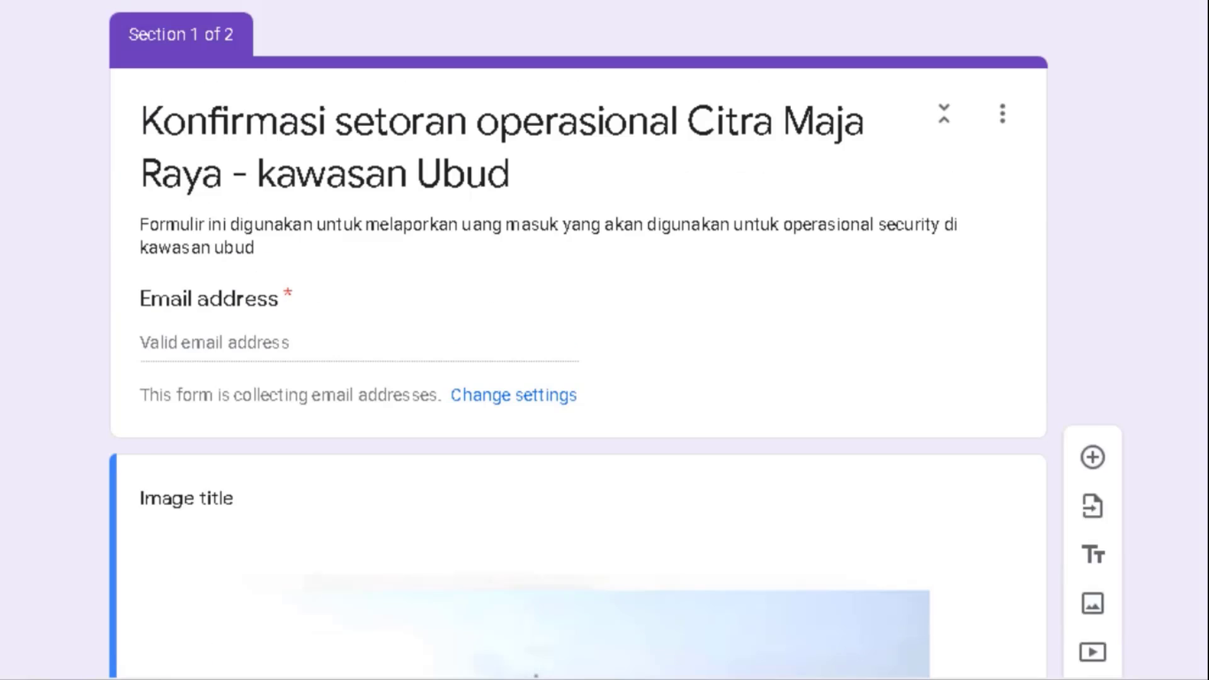
click(235, 303)
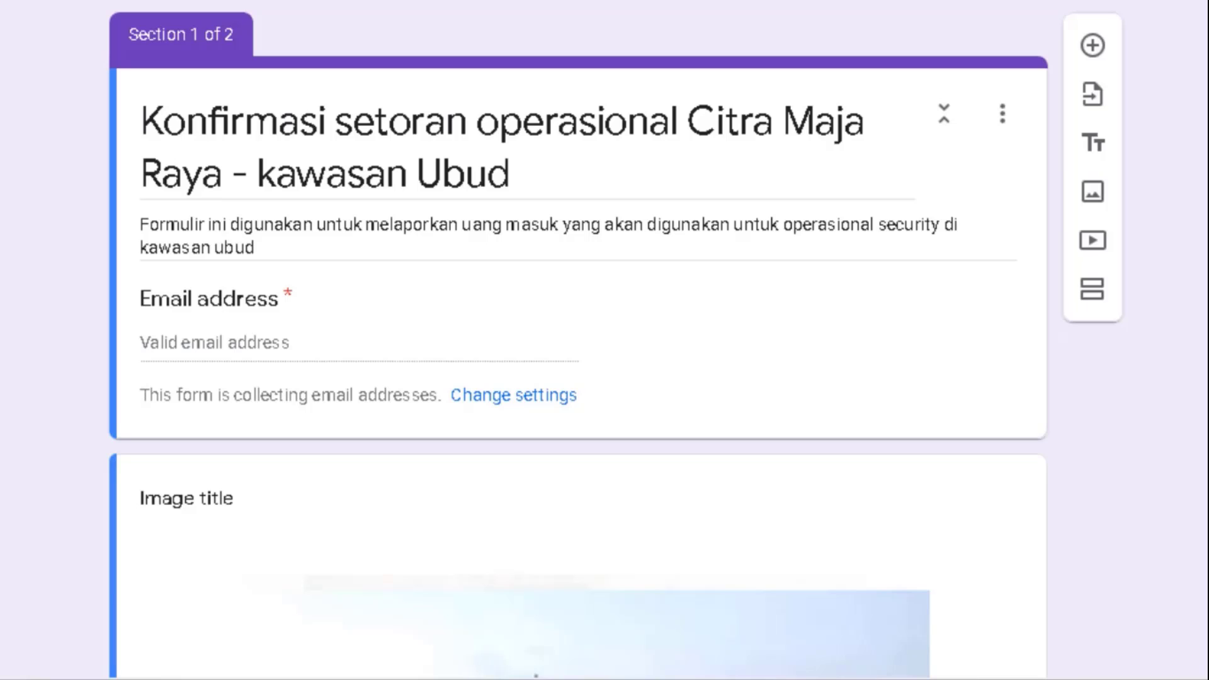
scroll(578, 340, down, 15)
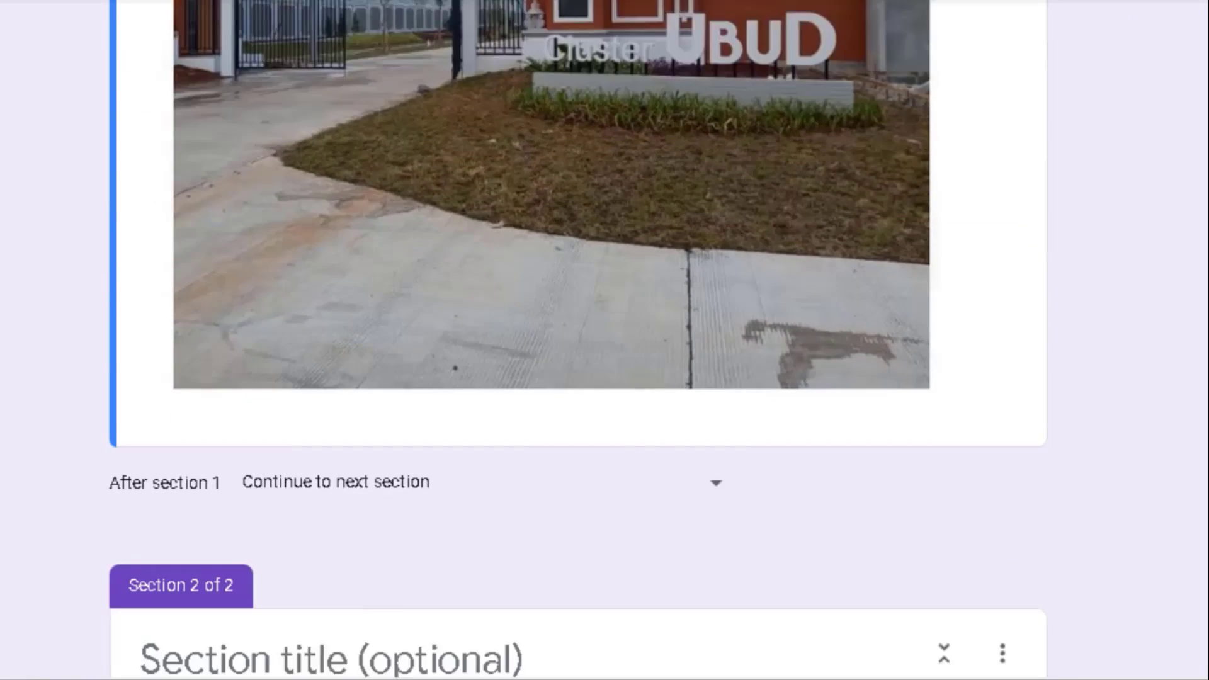
scroll(578, 340, down, 8)
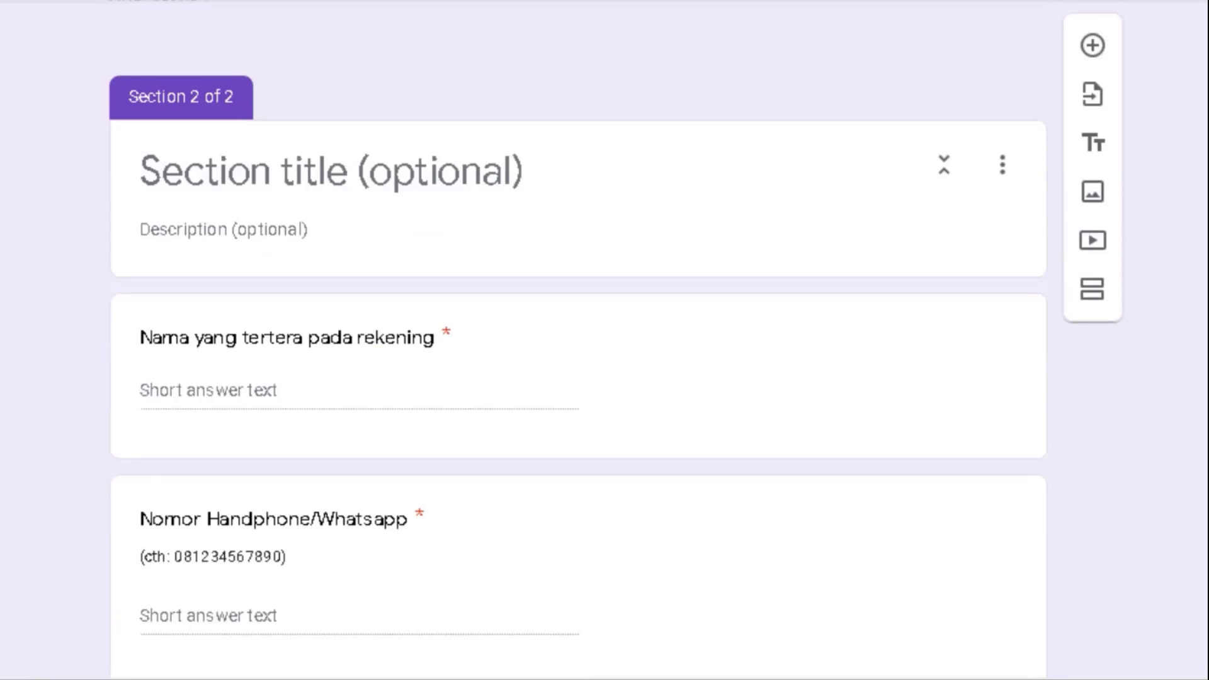
scroll(578, 340, down, 5)
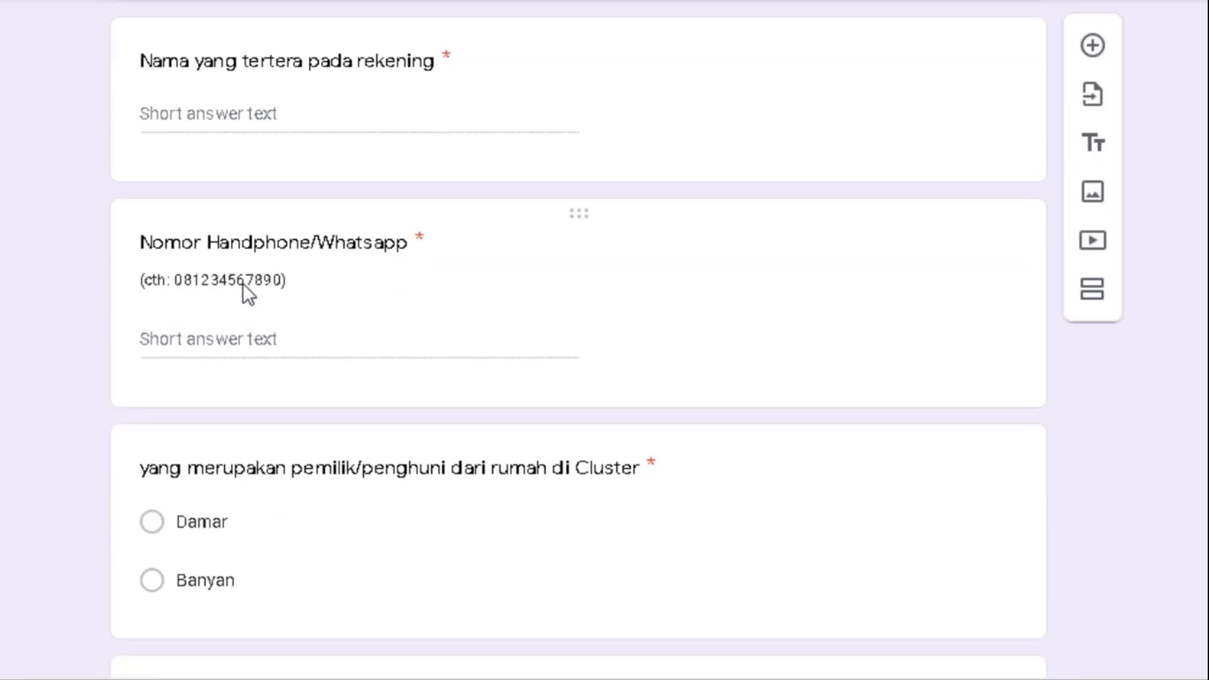
click(244, 277)
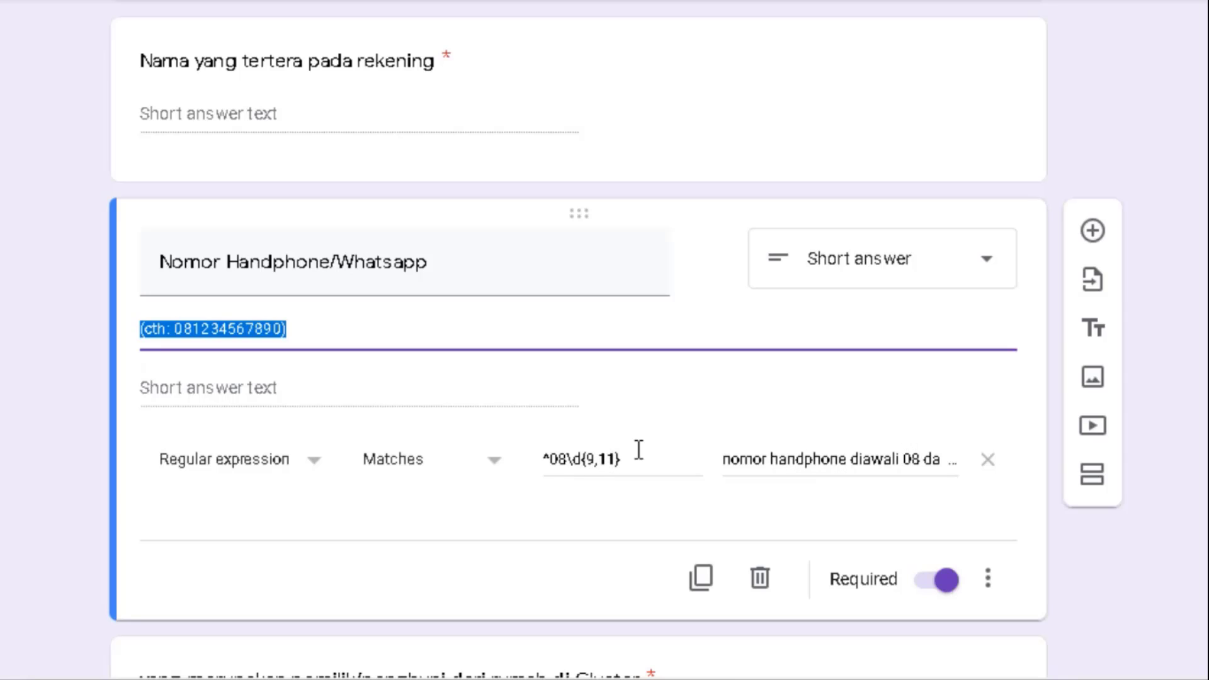
scroll(309, 230, down, 8)
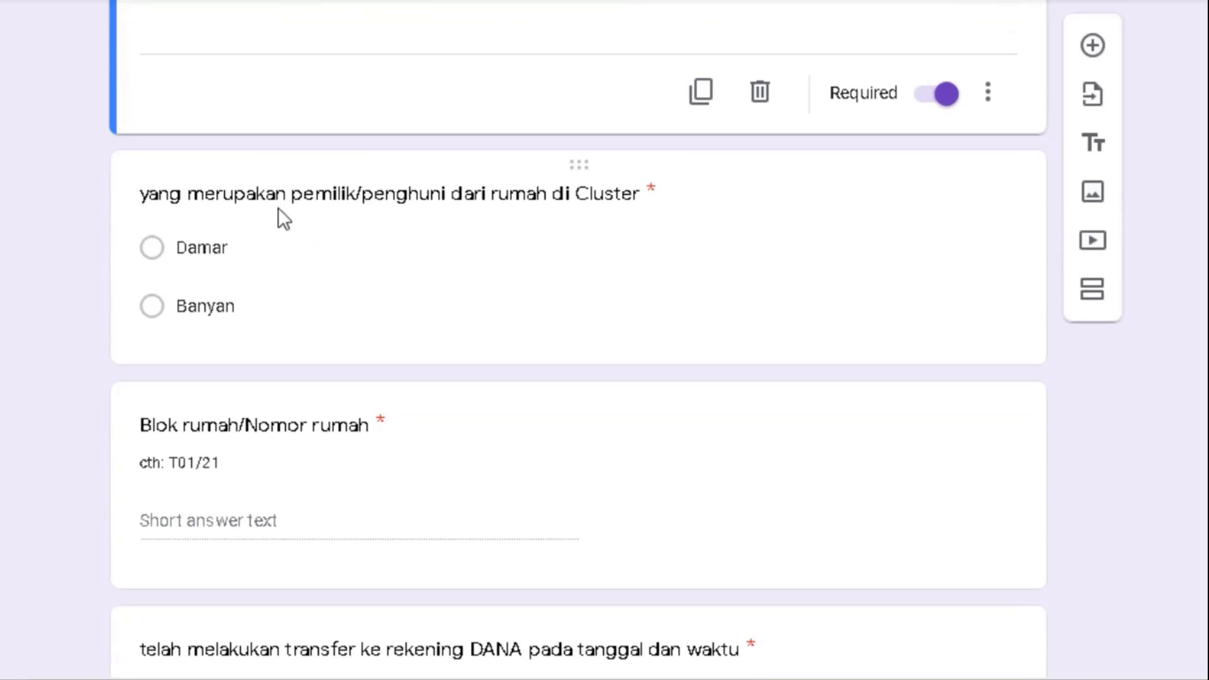
click(259, 203)
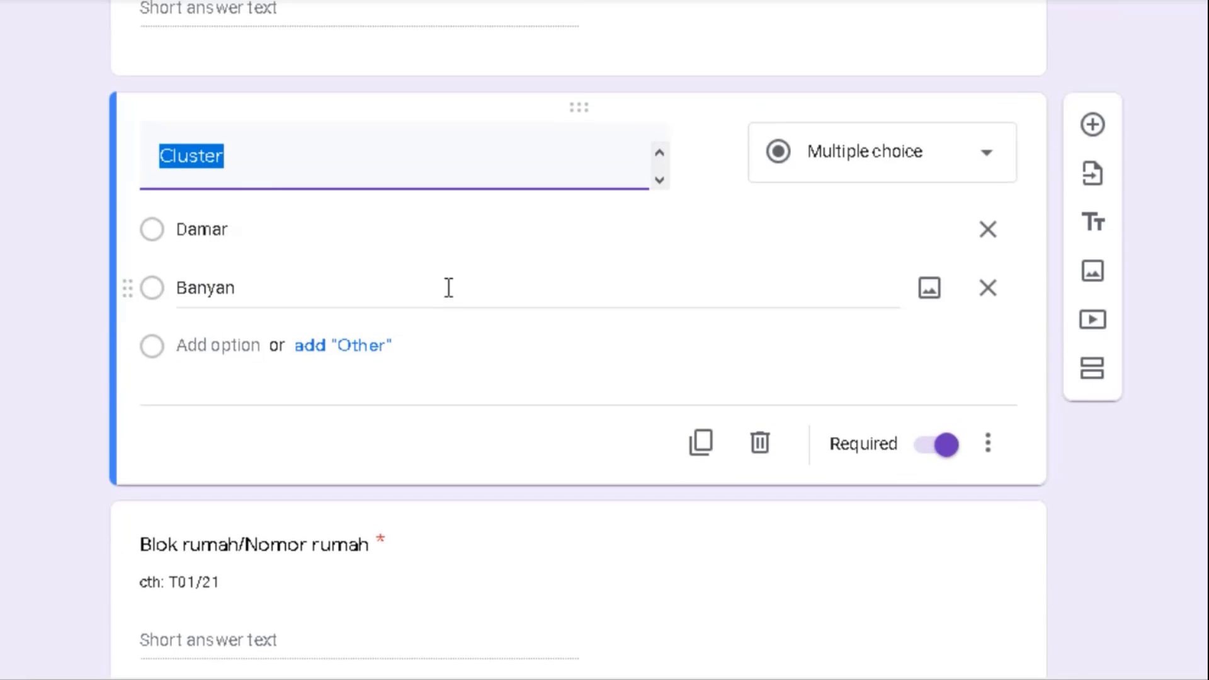
scroll(578, 340, up, 1)
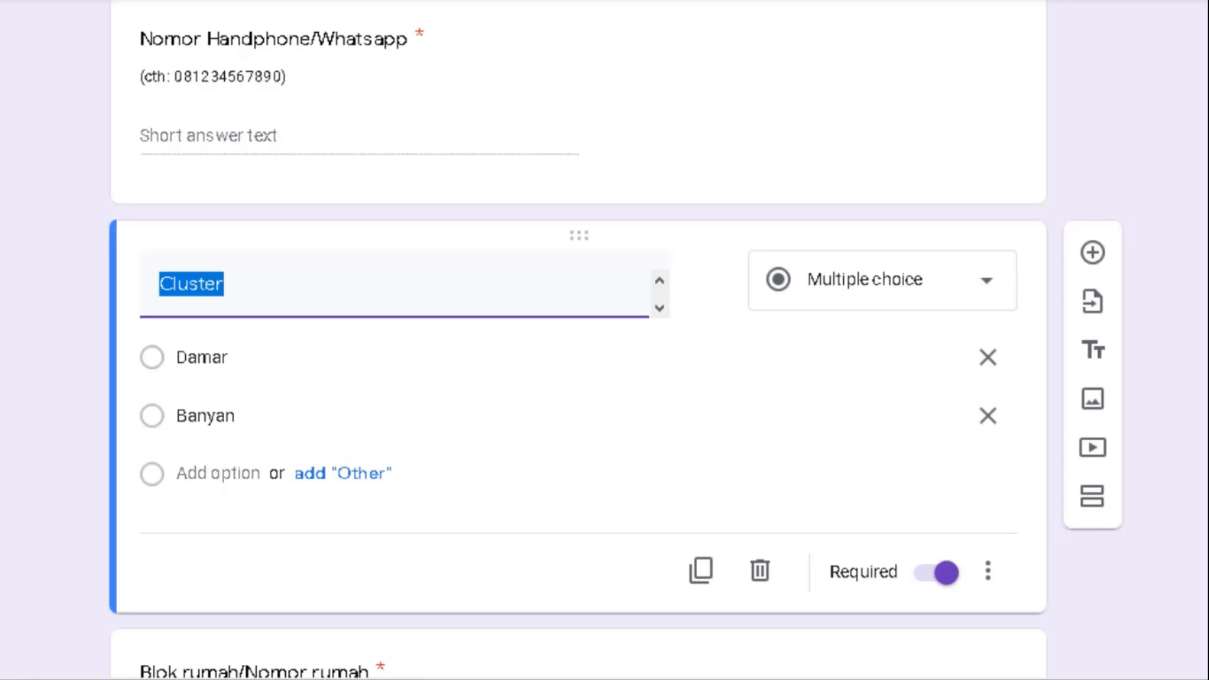
scroll(641, 418, down, 4)
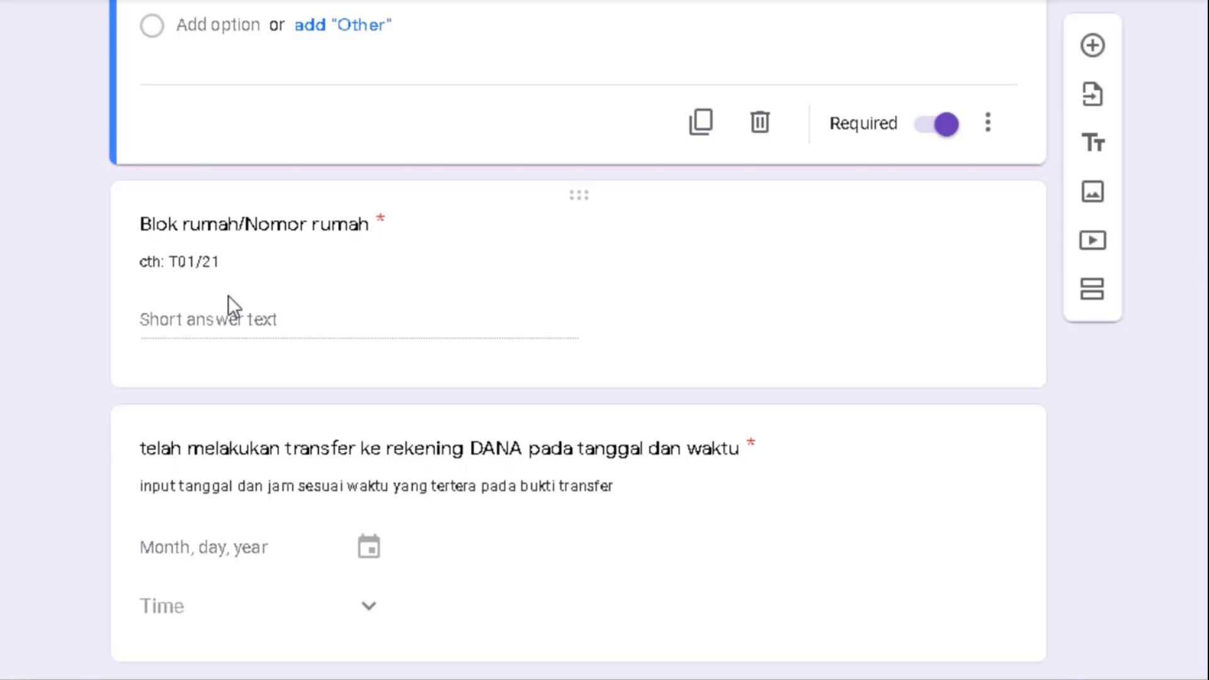
click(183, 261)
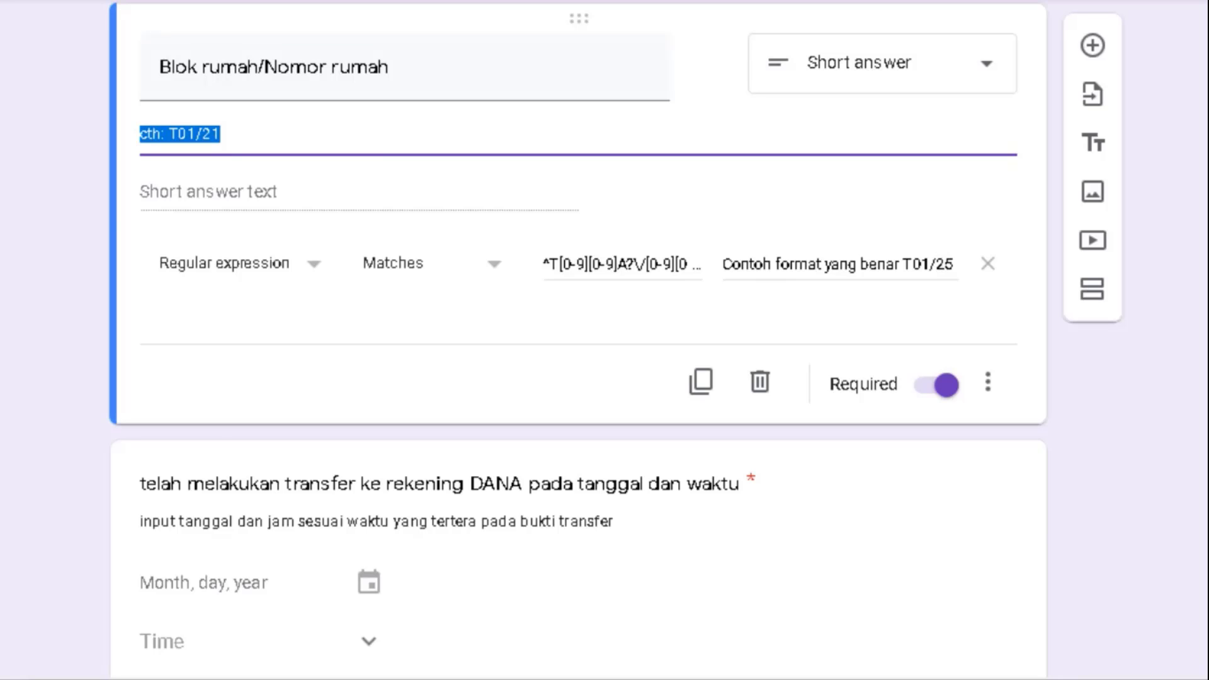
scroll(437, 307, down, 5)
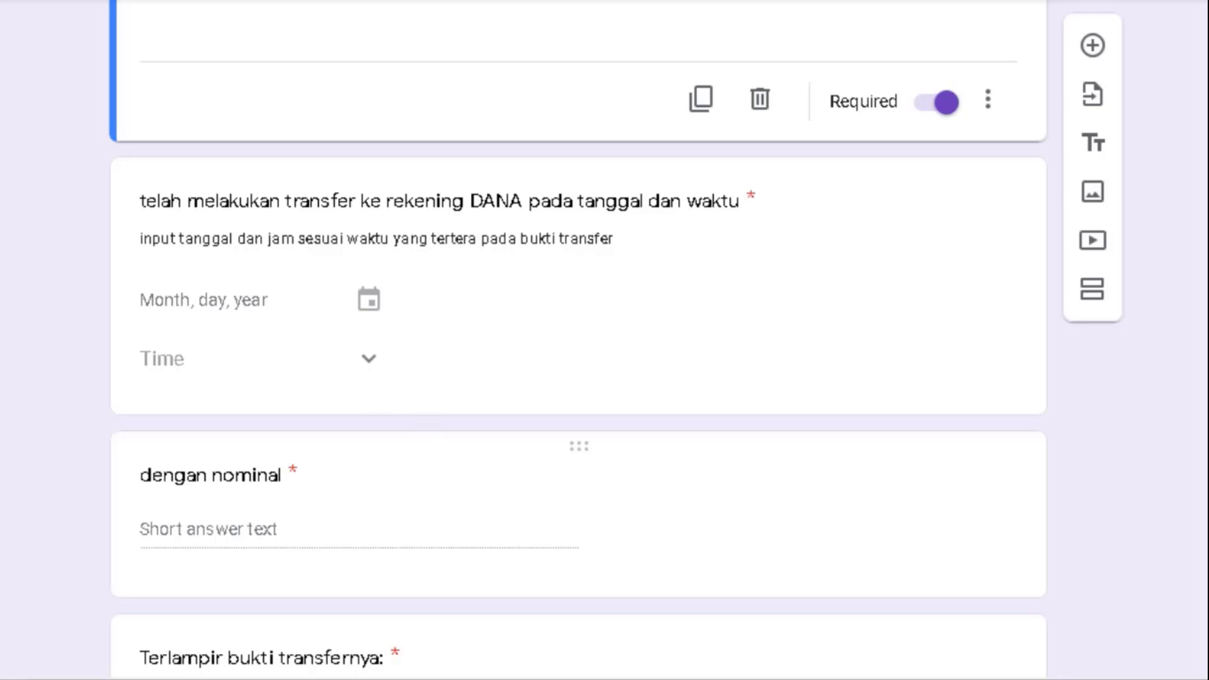
scroll(281, 546, down, 3)
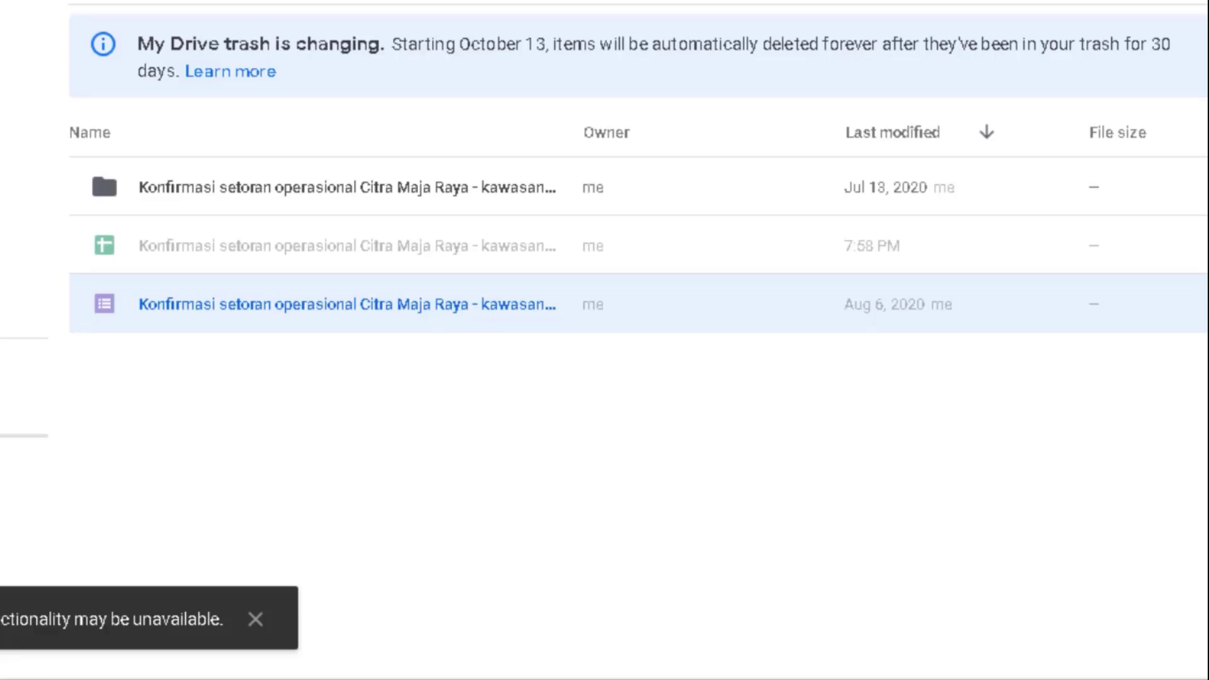
- Open the form's linked responses spreadsheet from Drive and scroll through its timestamped submissions
double_click(373, 241)
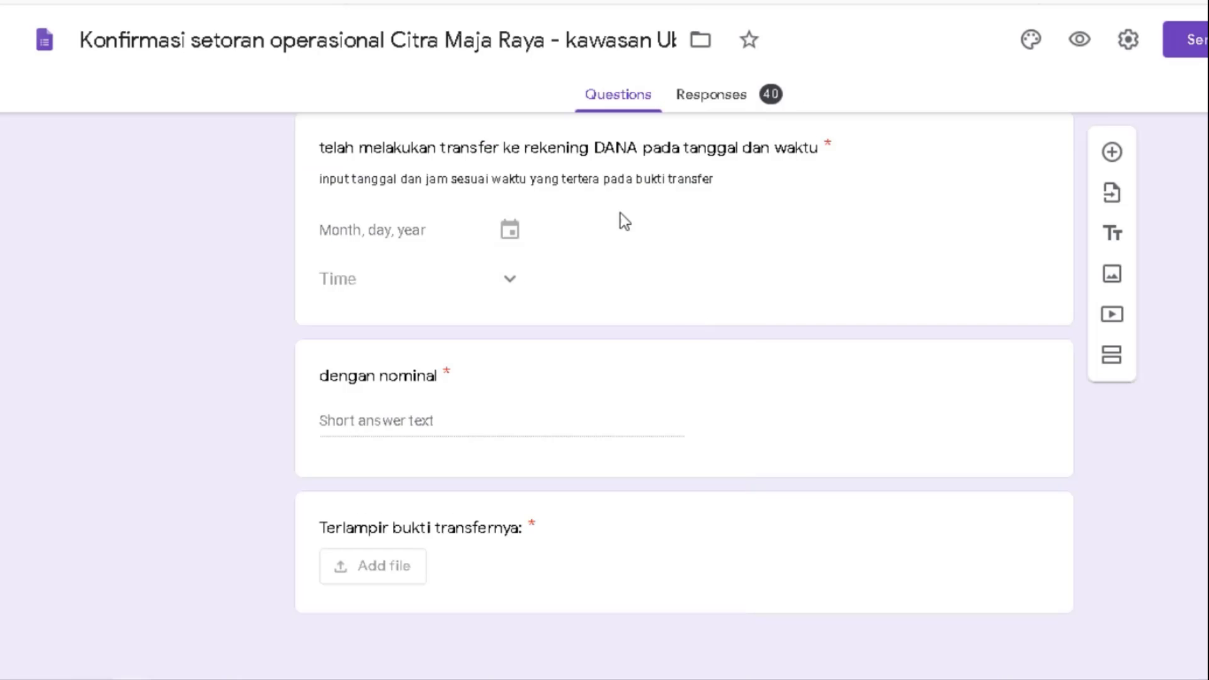
scroll(671, 319, up, 15)
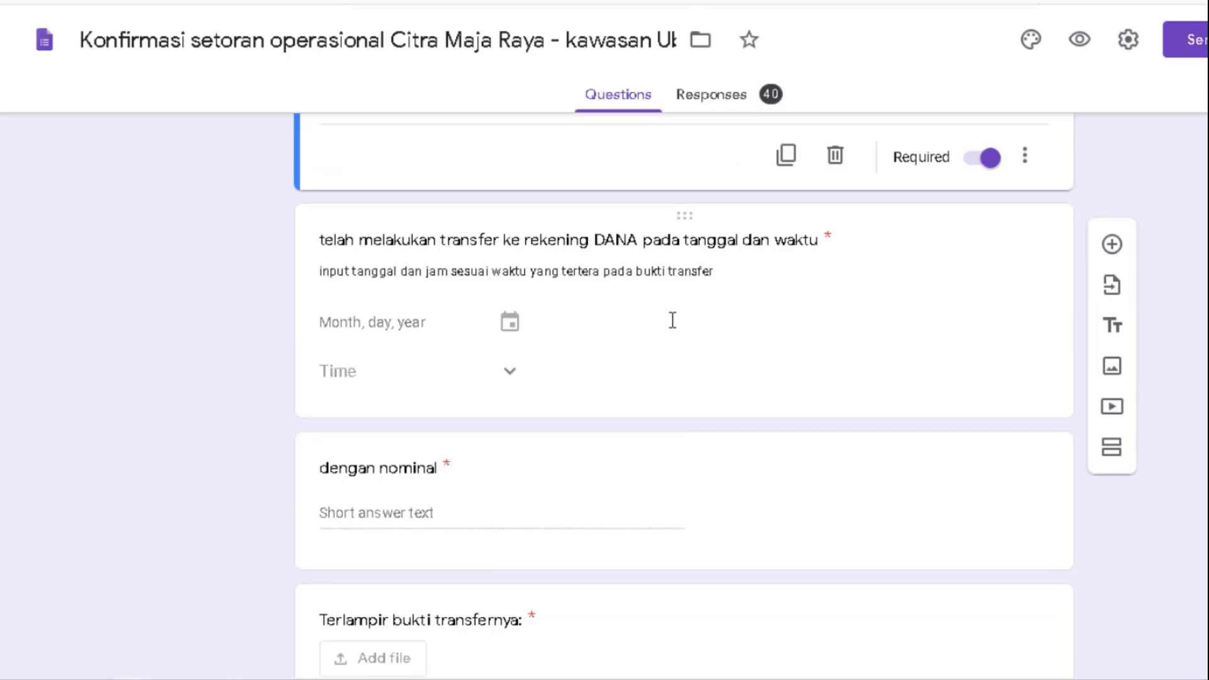
scroll(671, 320, down, 12)
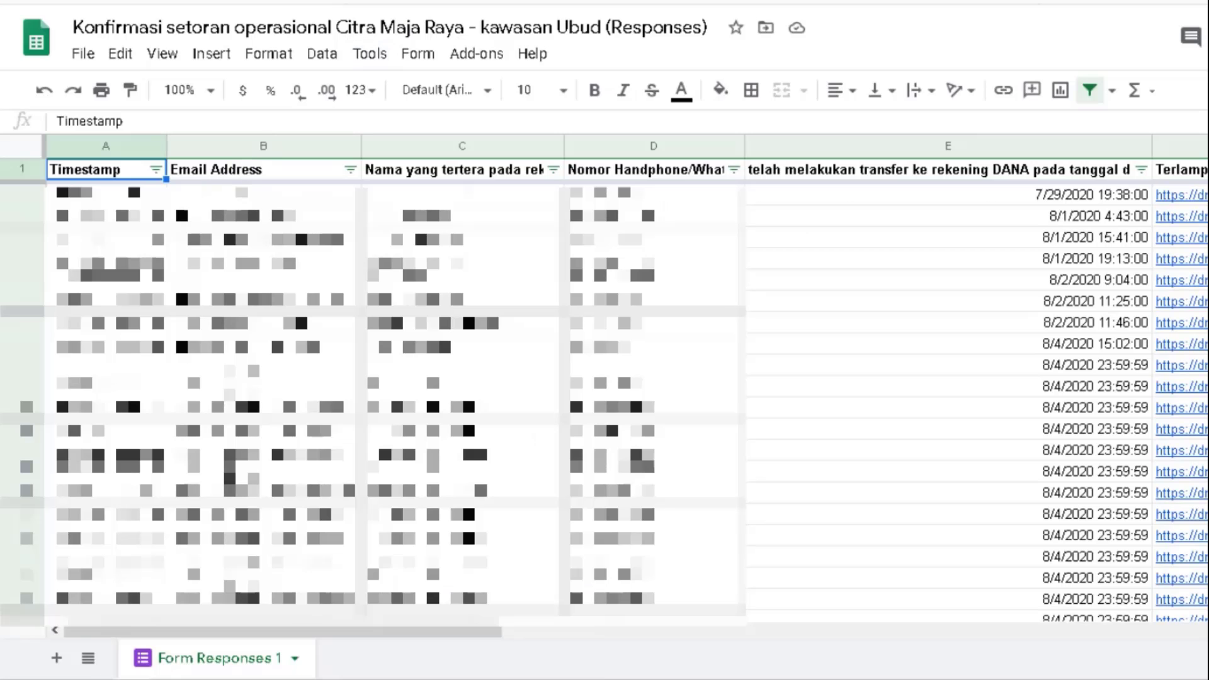
- Select the whole Form Responses 1 sheet and auto-fit every column width to its header
key(Down)
key(Up)
key(Right)
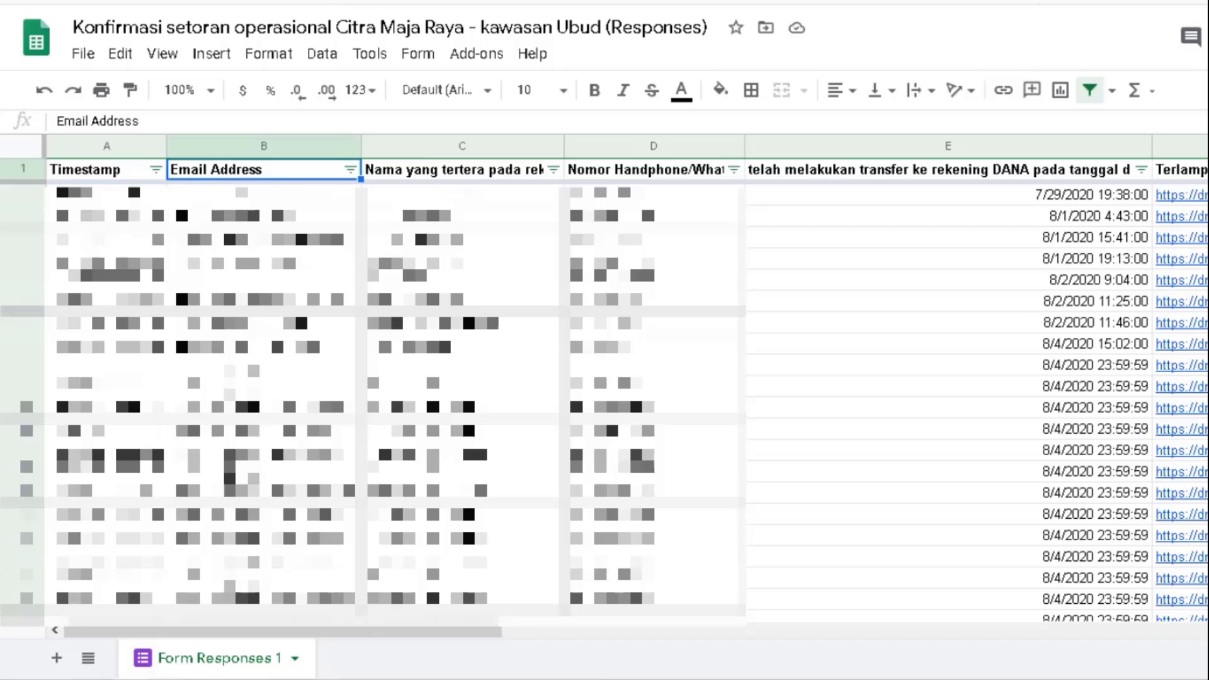
key(Right)
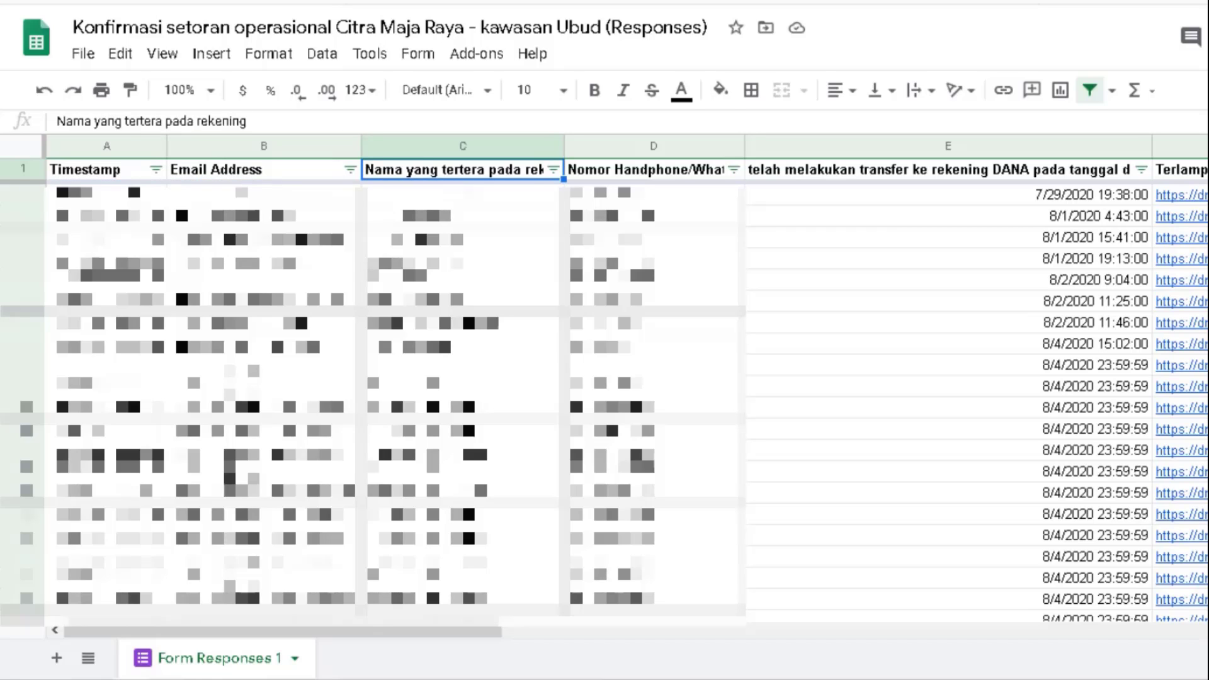
key(ctrl+a)
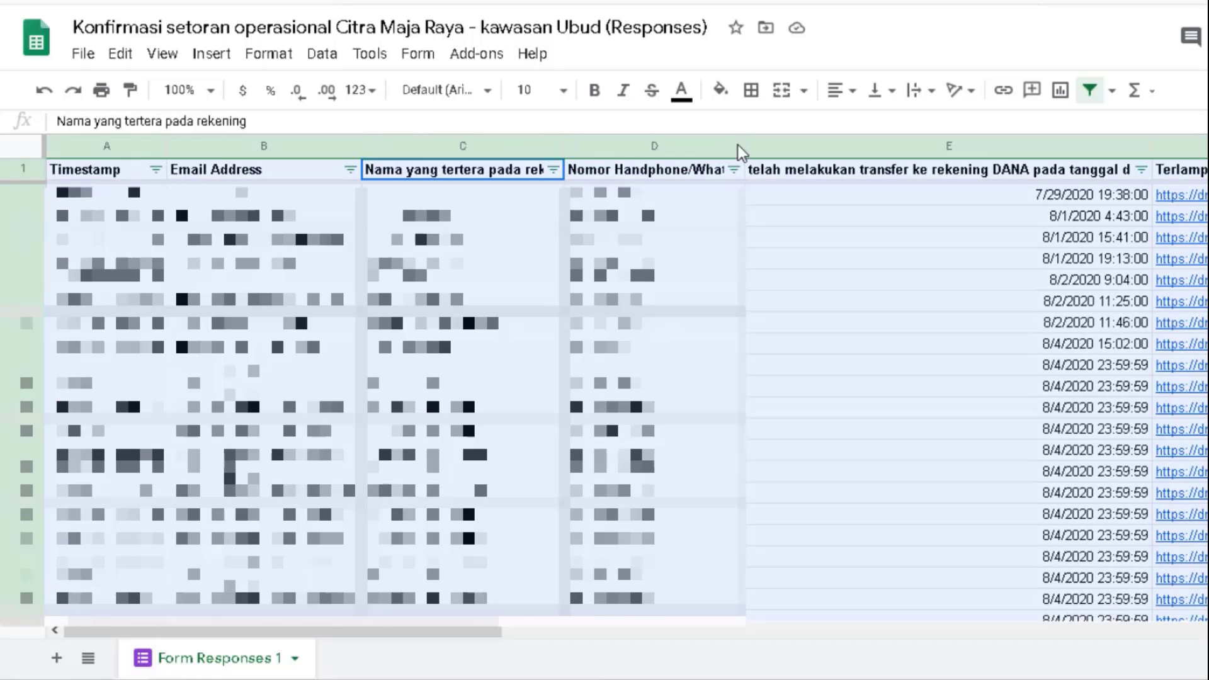
drag(742, 146, 741, 146)
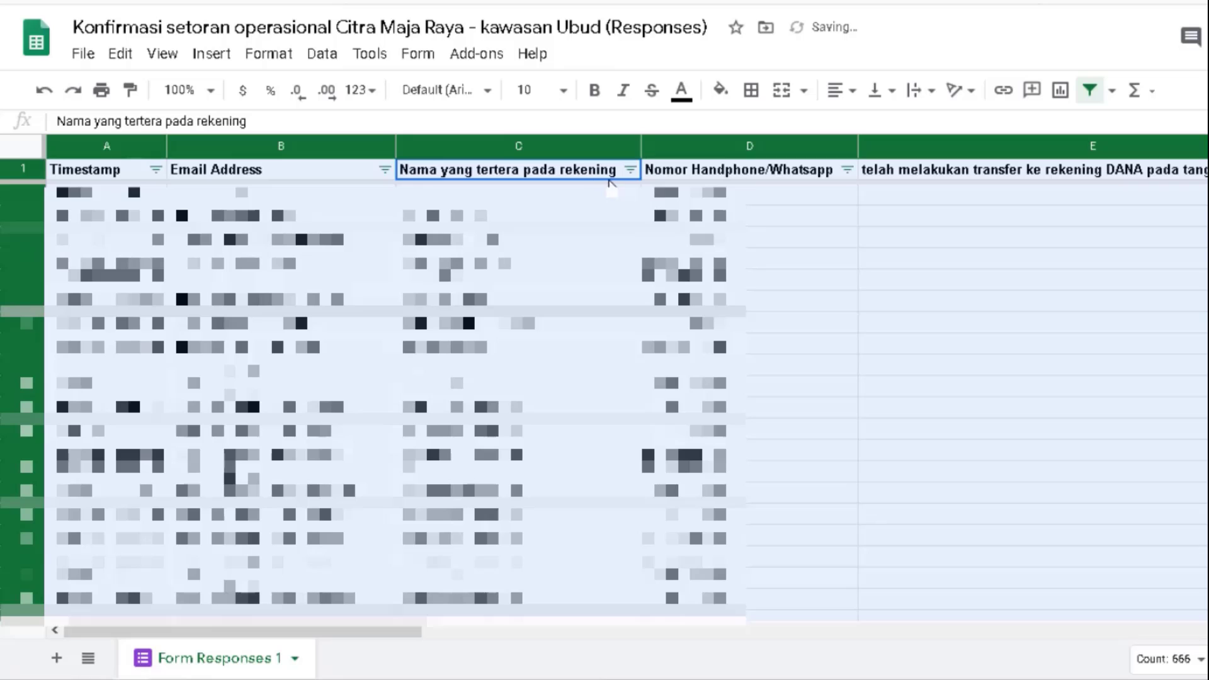
- Review the name, phone number, transfer date and transfer proof columns, including the F2 attachment link
click(578, 177)
key(Right)
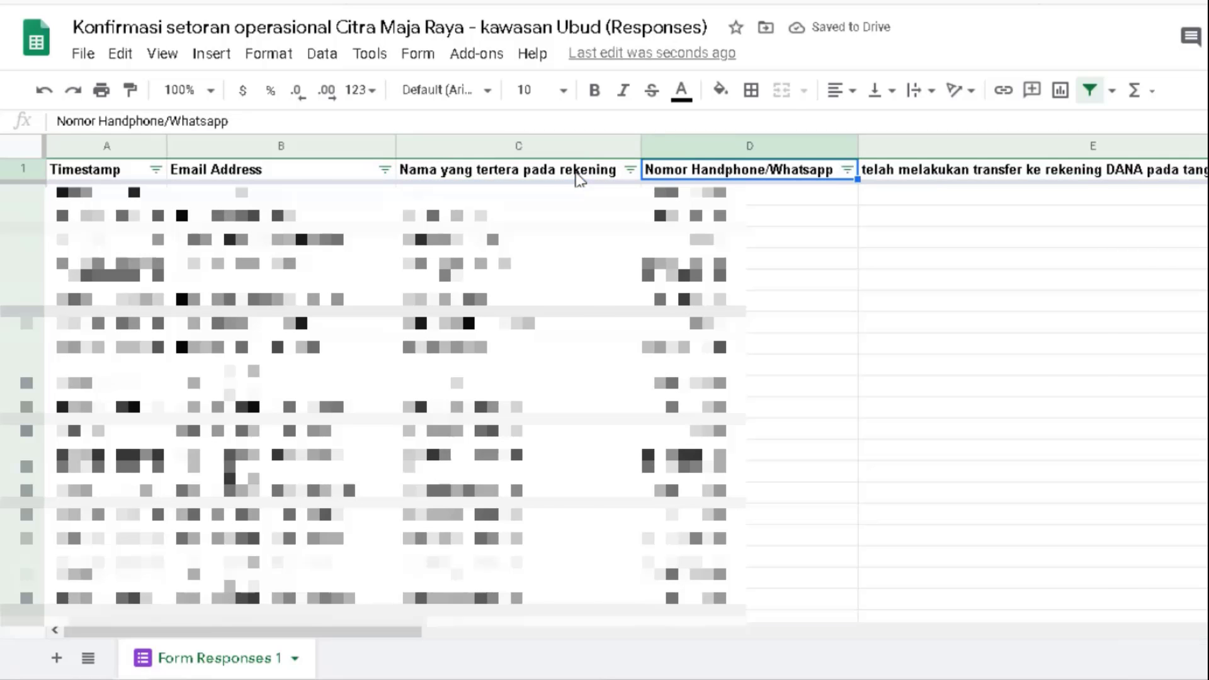
key(Right)
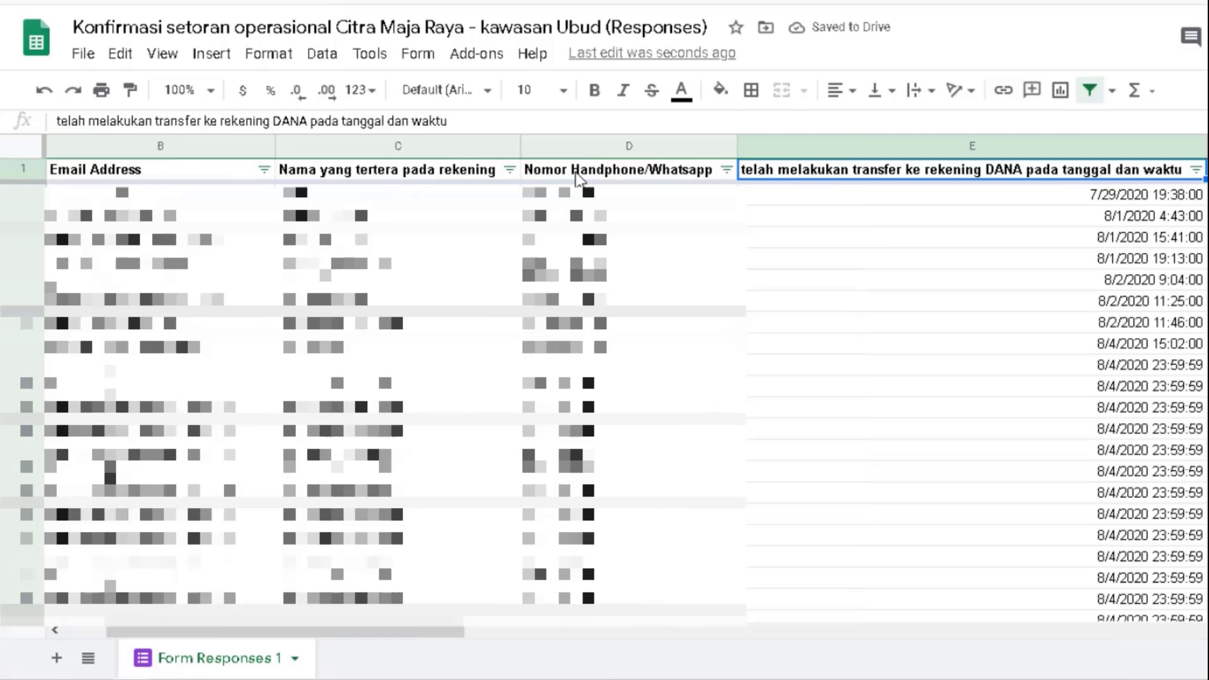
key(Right)
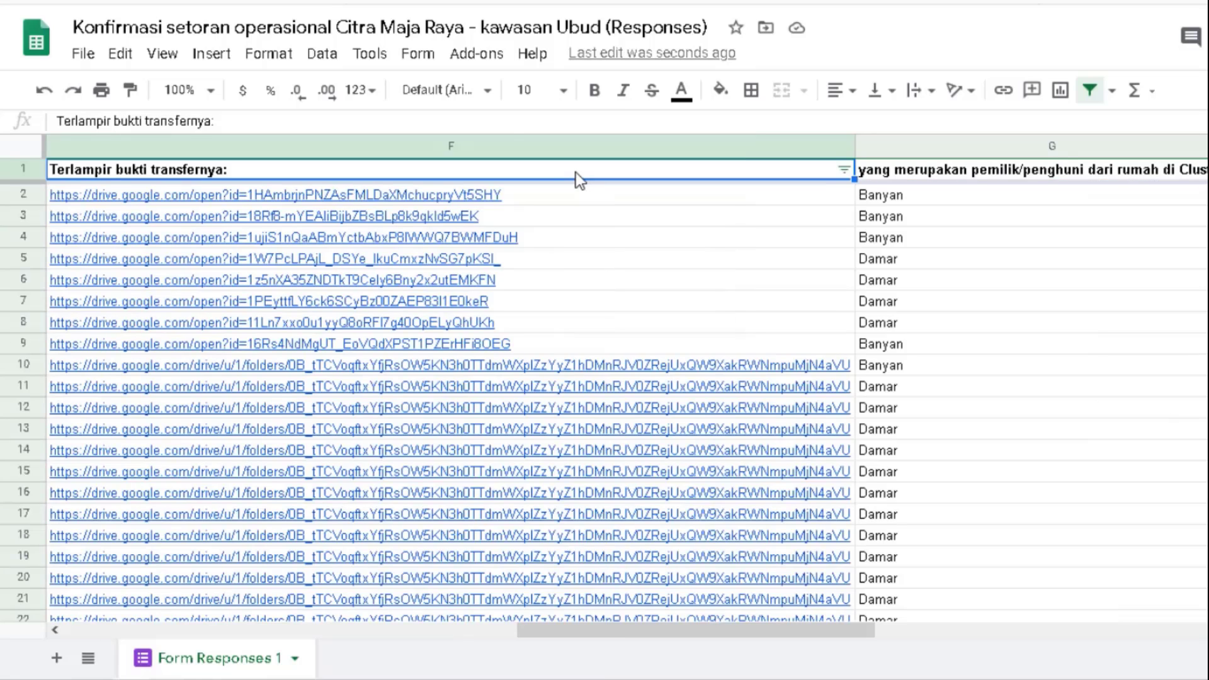
key(Down)
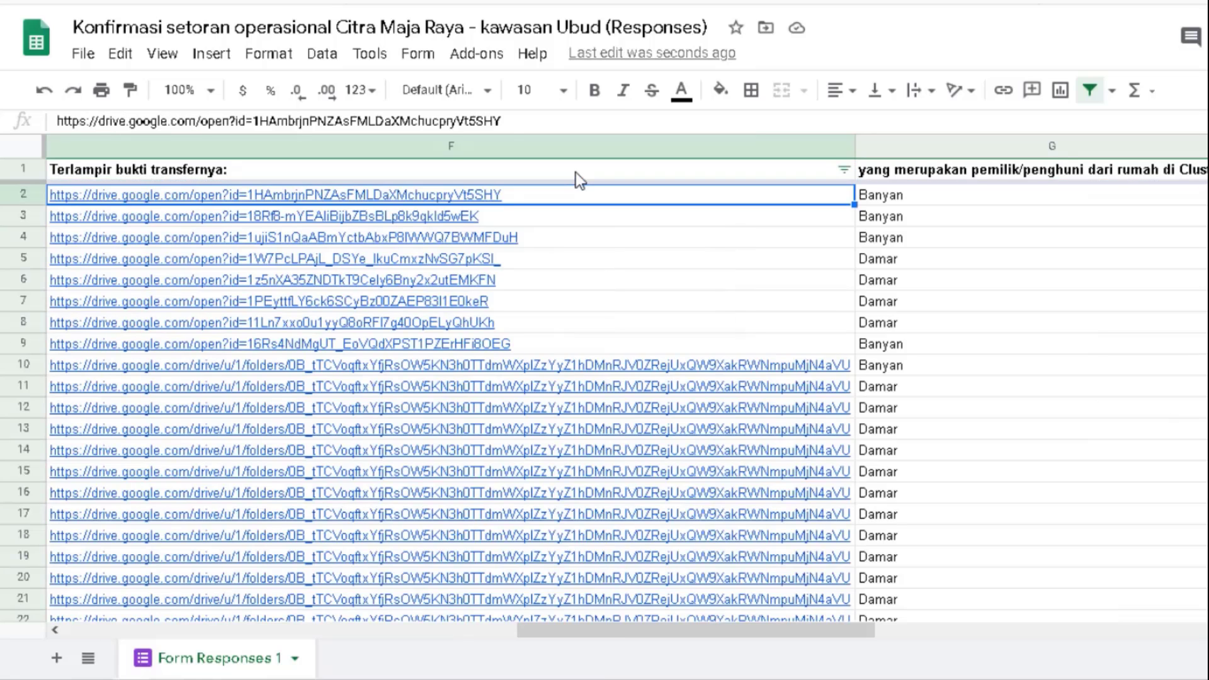
key(Up)
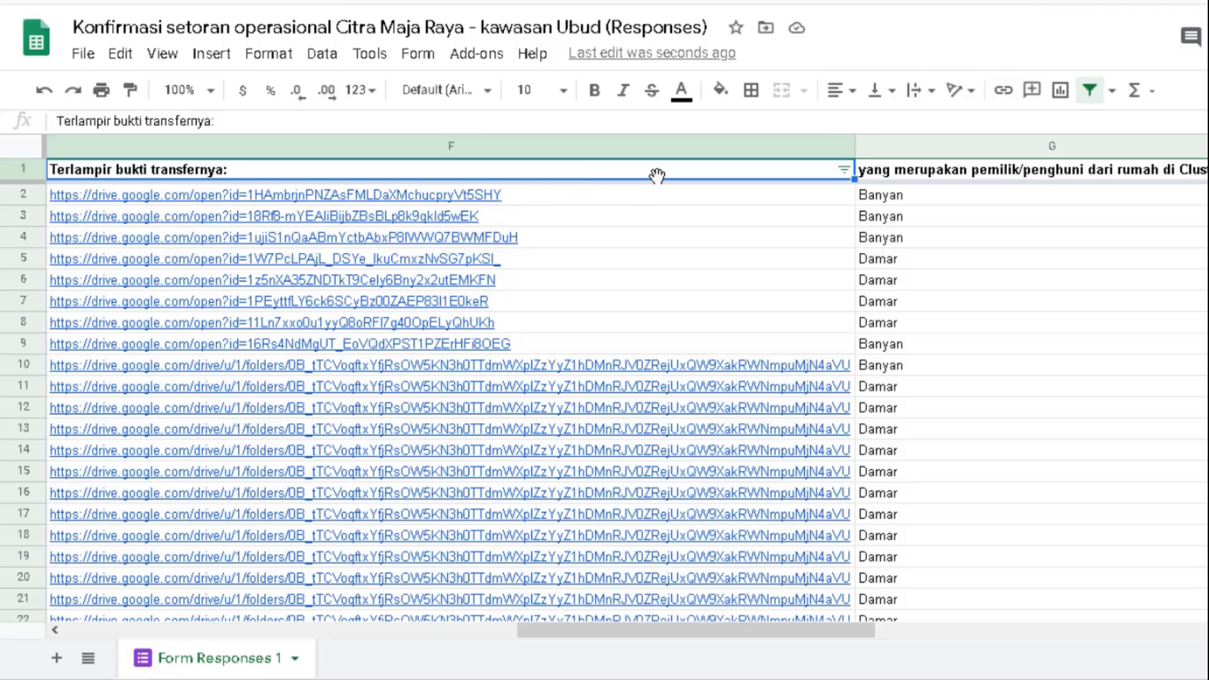
- Check the house block/number and nominal columns, including the 60000 amount in I4
key(Right)
key(Right)
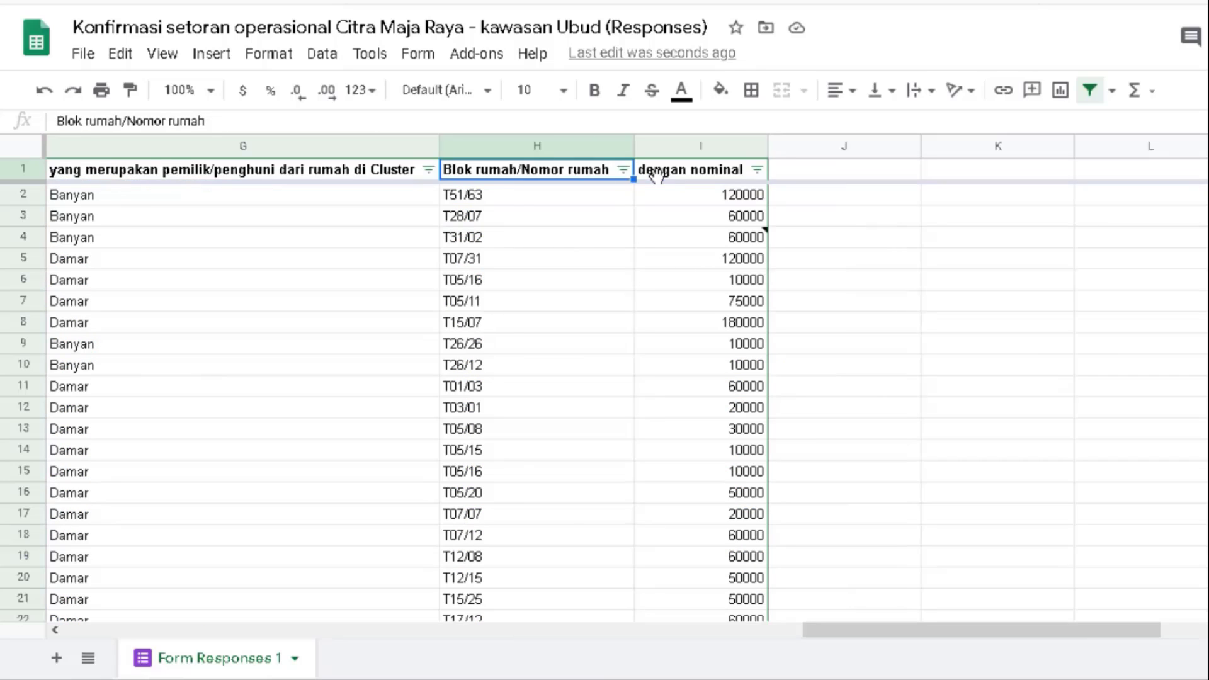
key(Right)
key(Down)
key(Down)
key(Down)
key(Down)
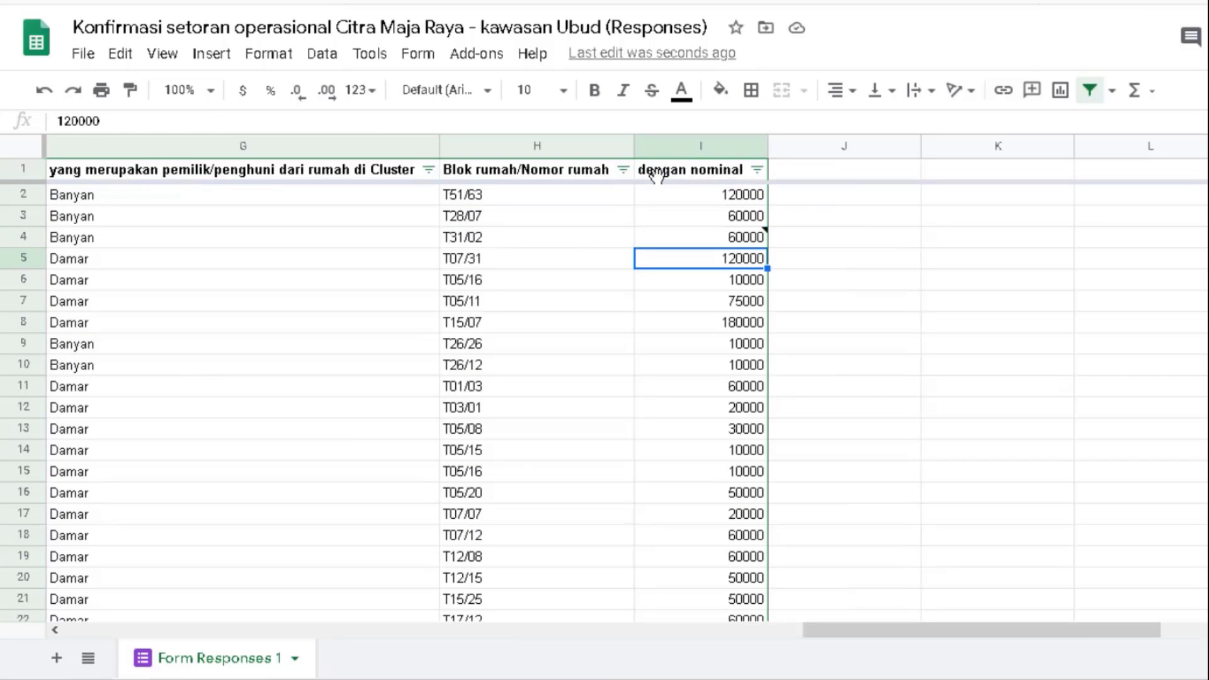
key(Up)
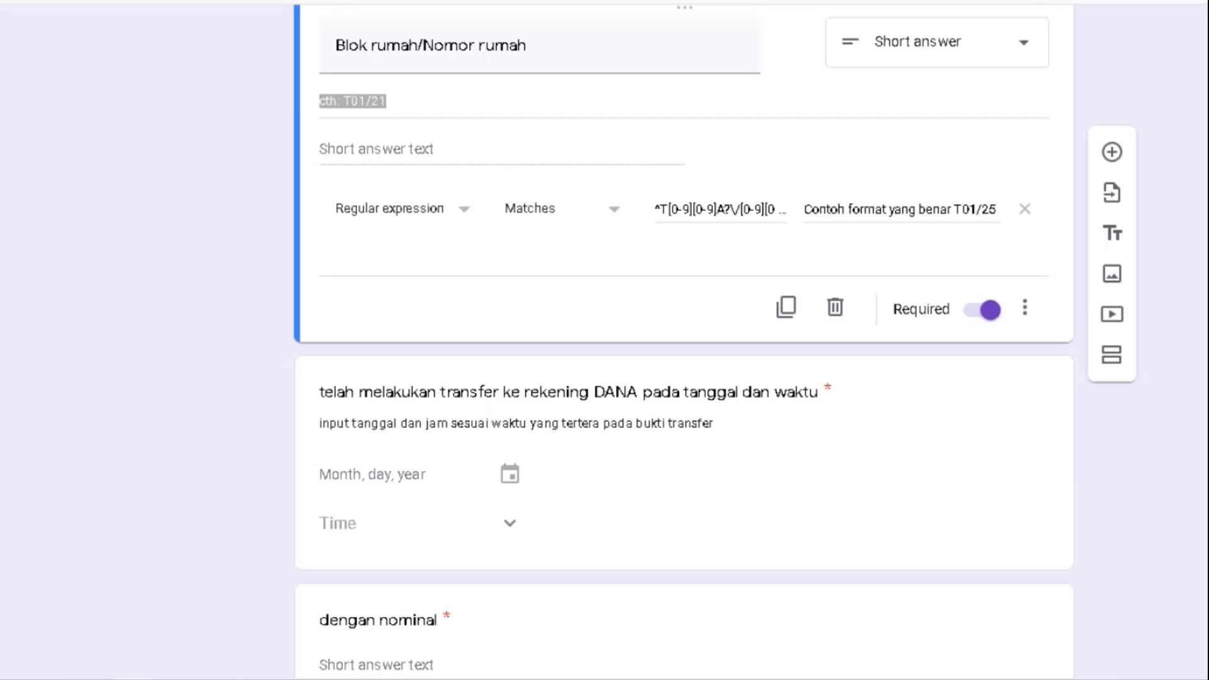
scroll(549, 332, down, 4)
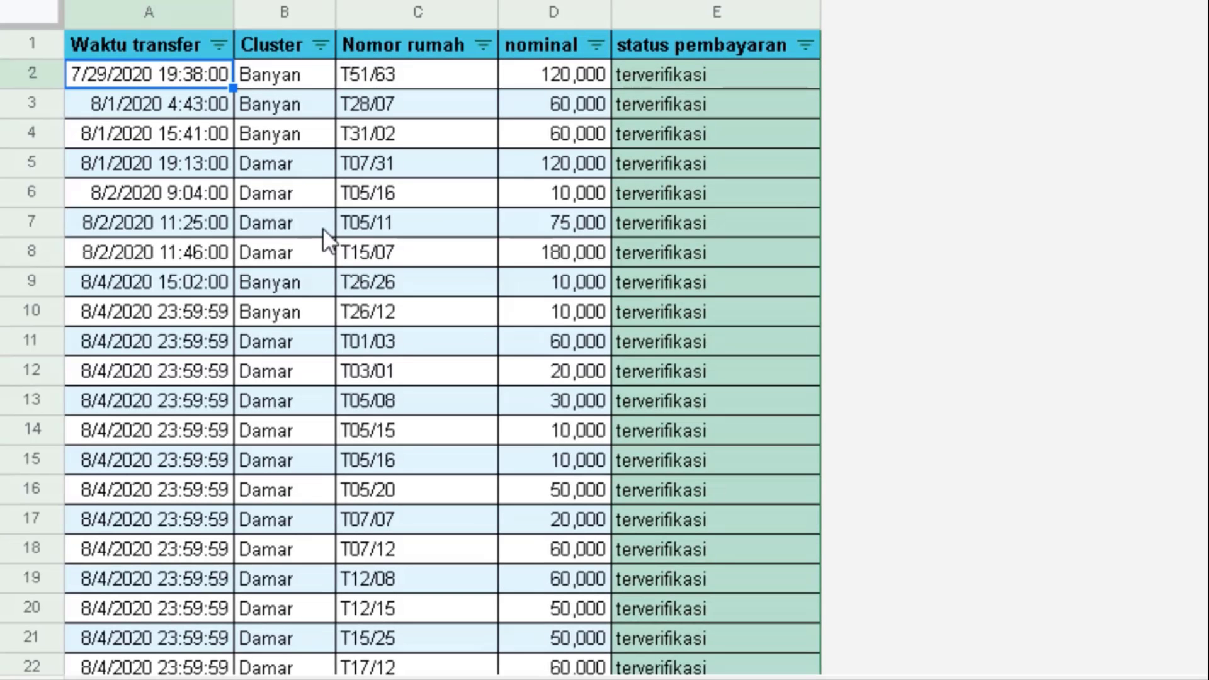
- Browse the payment log to its last entry, checking row 72's nominal amount and payment status
click(486, 239)
key(Up)
key(Up)
key(Down)
key(Down)
key(Down)
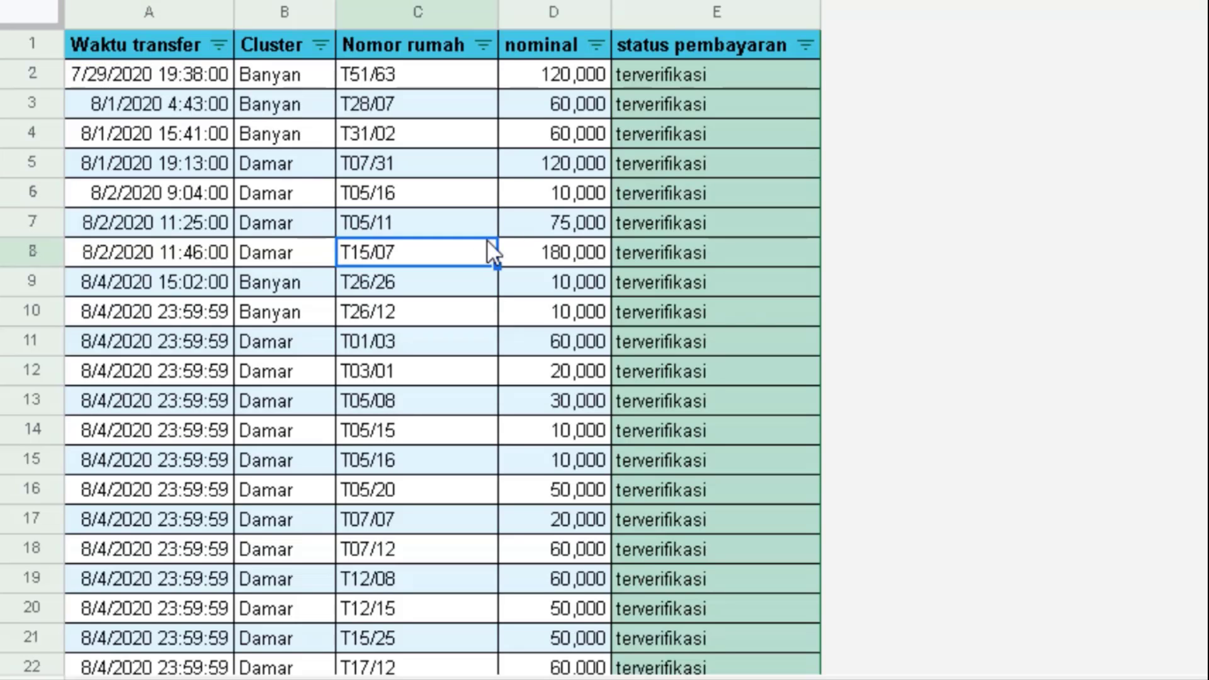
key(Left)
key(Left)
key(ctrl+Down)
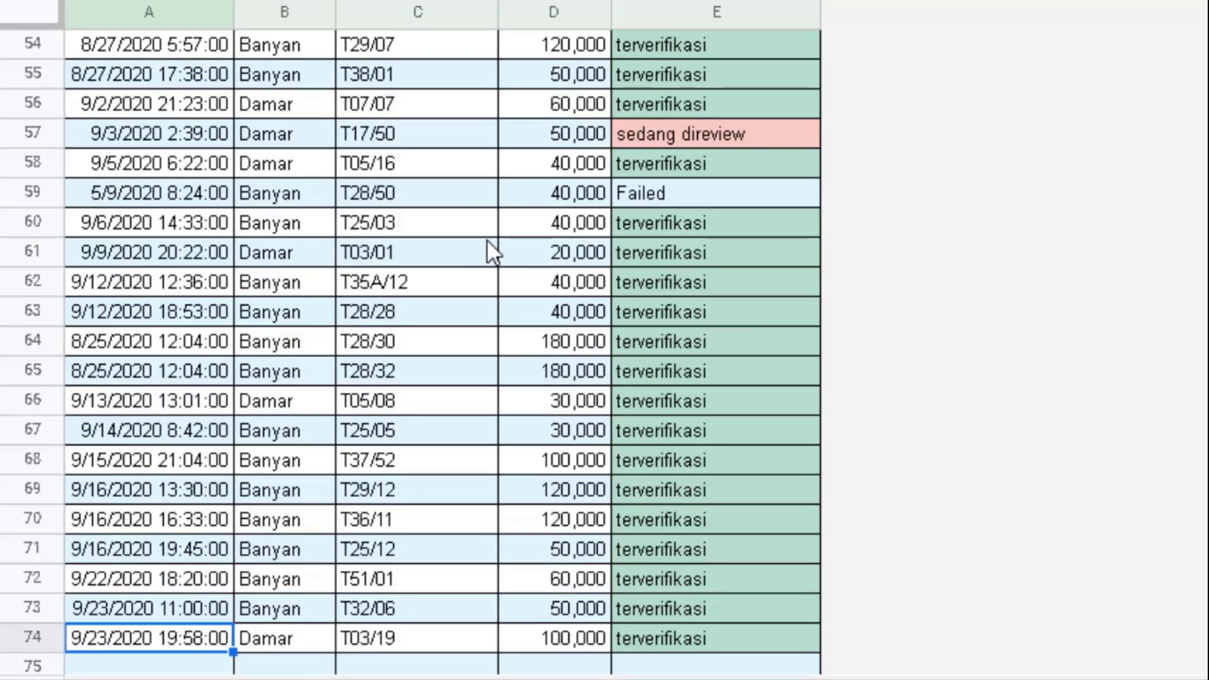
key(Up)
key(Up)
key(Right)
key(Right)
key(Right)
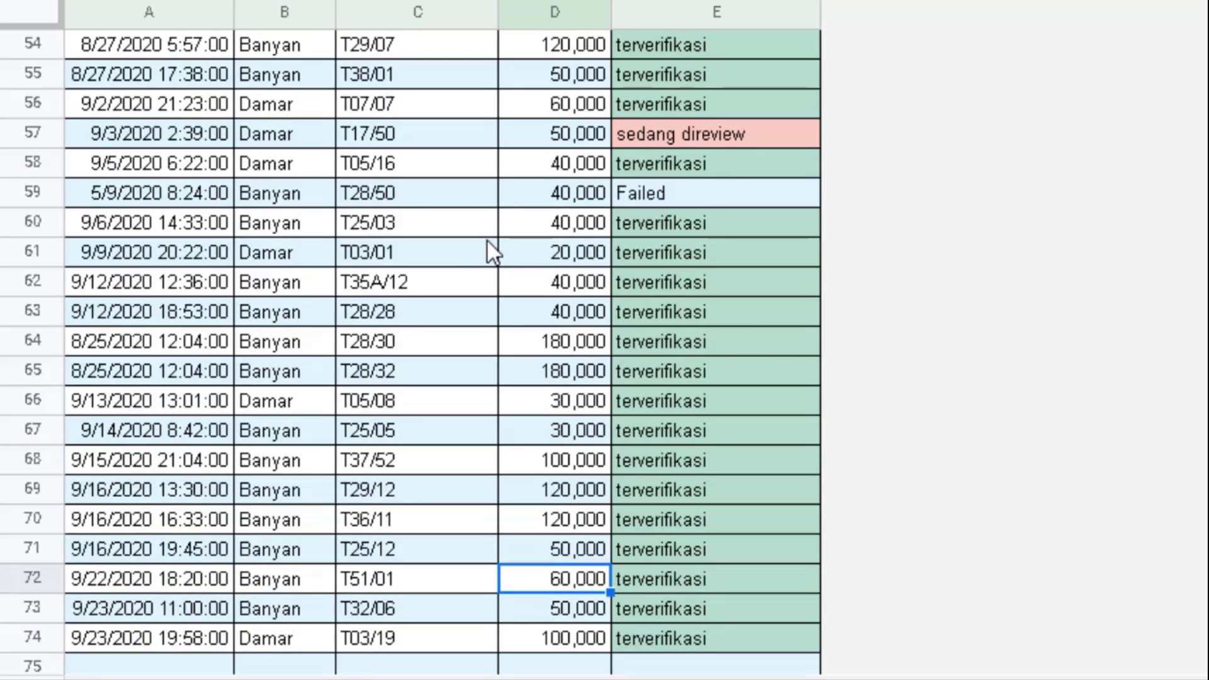
key(Right)
key(Down)
key(Down)
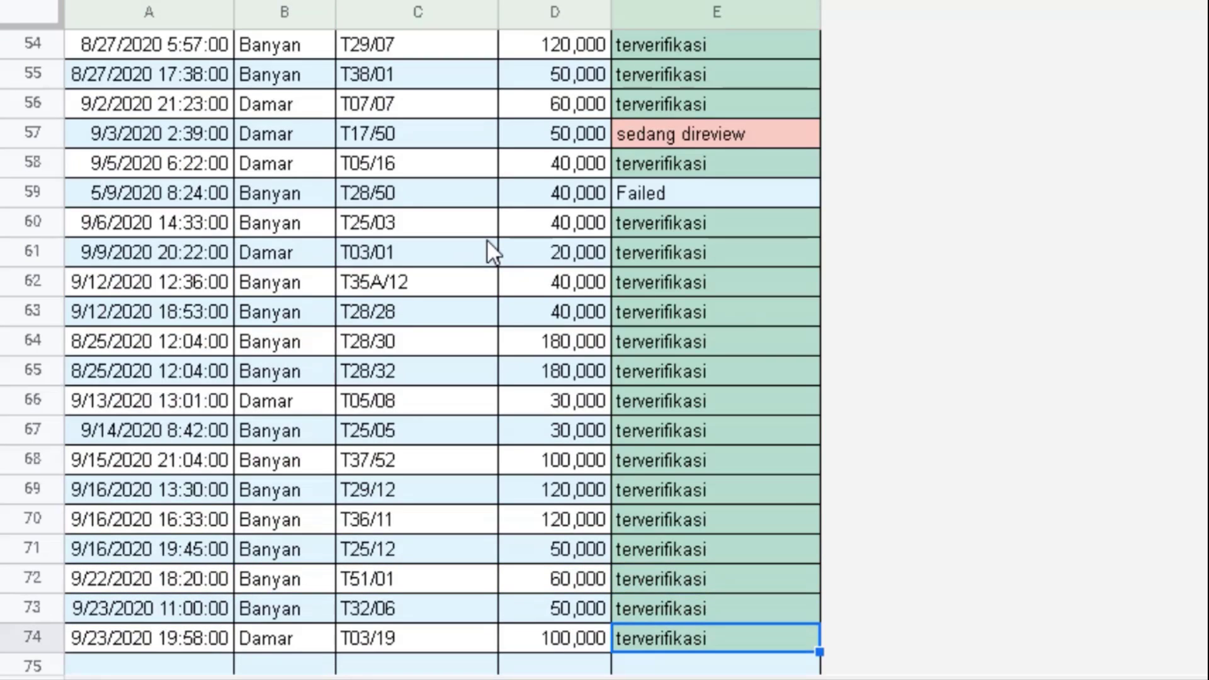
key(Left)
key(Left)
key(Left)
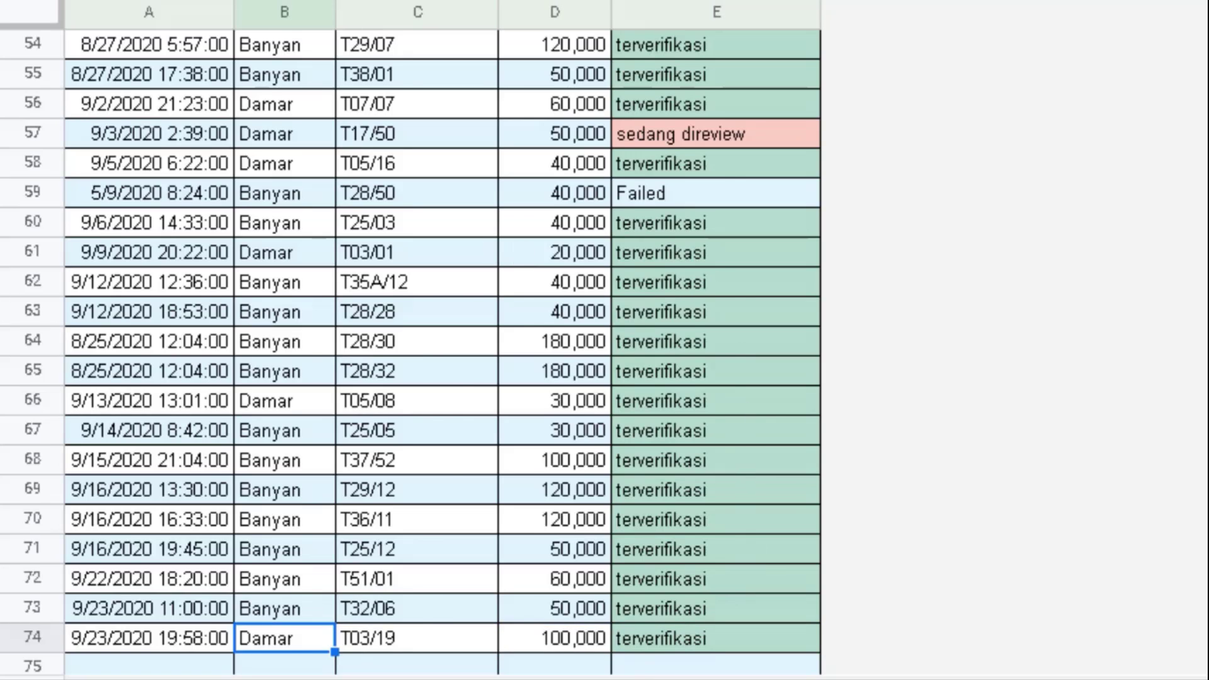
- Switch to the receivables card sheet and run down its Cluster list to the last houses
key(ctrl+shift+Page_Up)
key(Down)
key(Down)
key(Down)
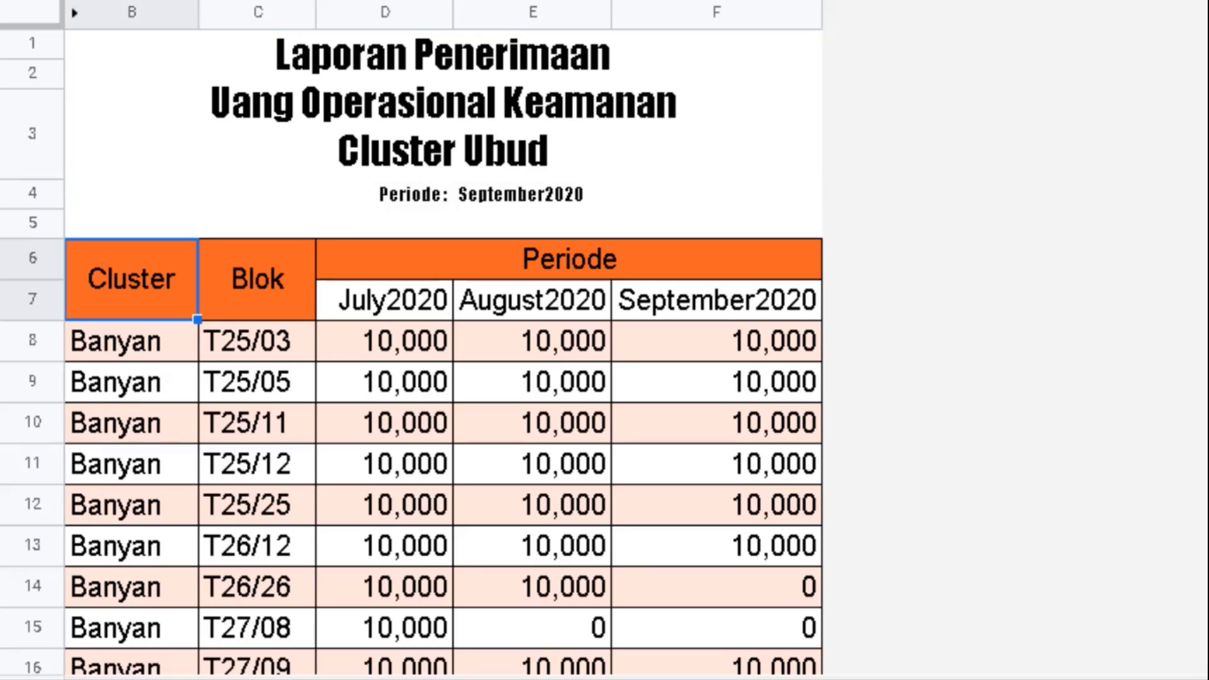
key(Down)
key(Down)
key(Down)
key(Down)
key(Down)
key(Down)
key(Down)
key(Down)
key(Down)
key(Down)
key(Down)
key(Down)
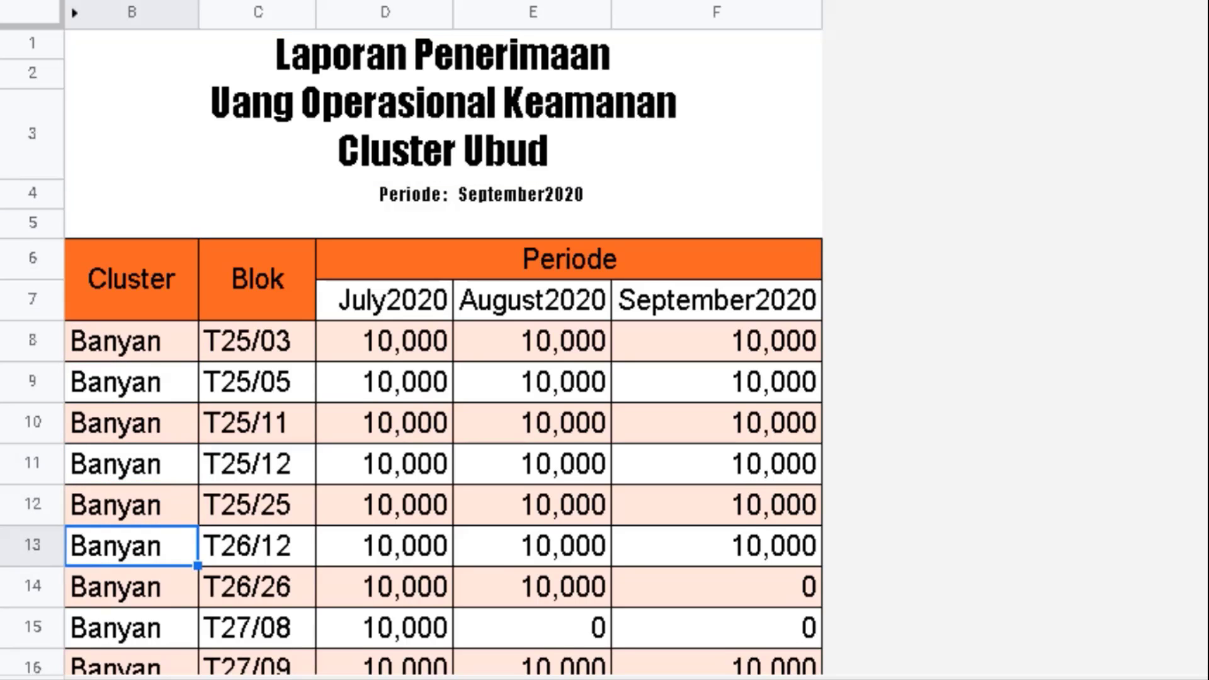
key(Down)
key(ctrl+Down)
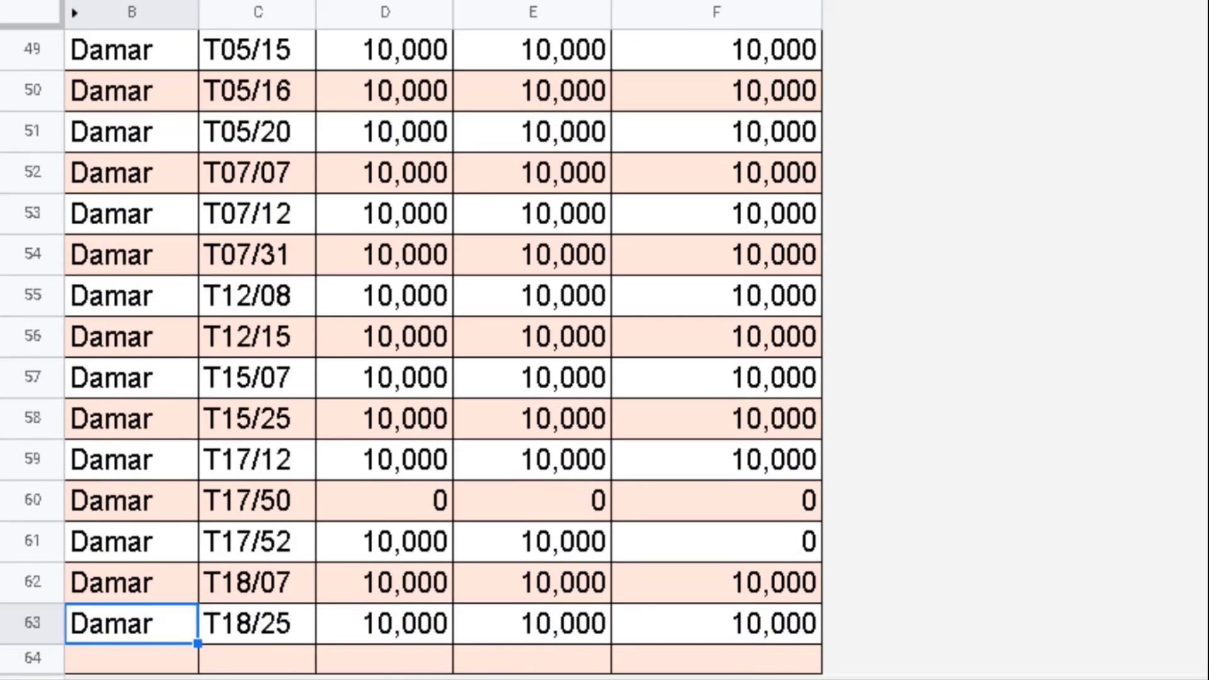
key(Up)
key(Up)
key(Up)
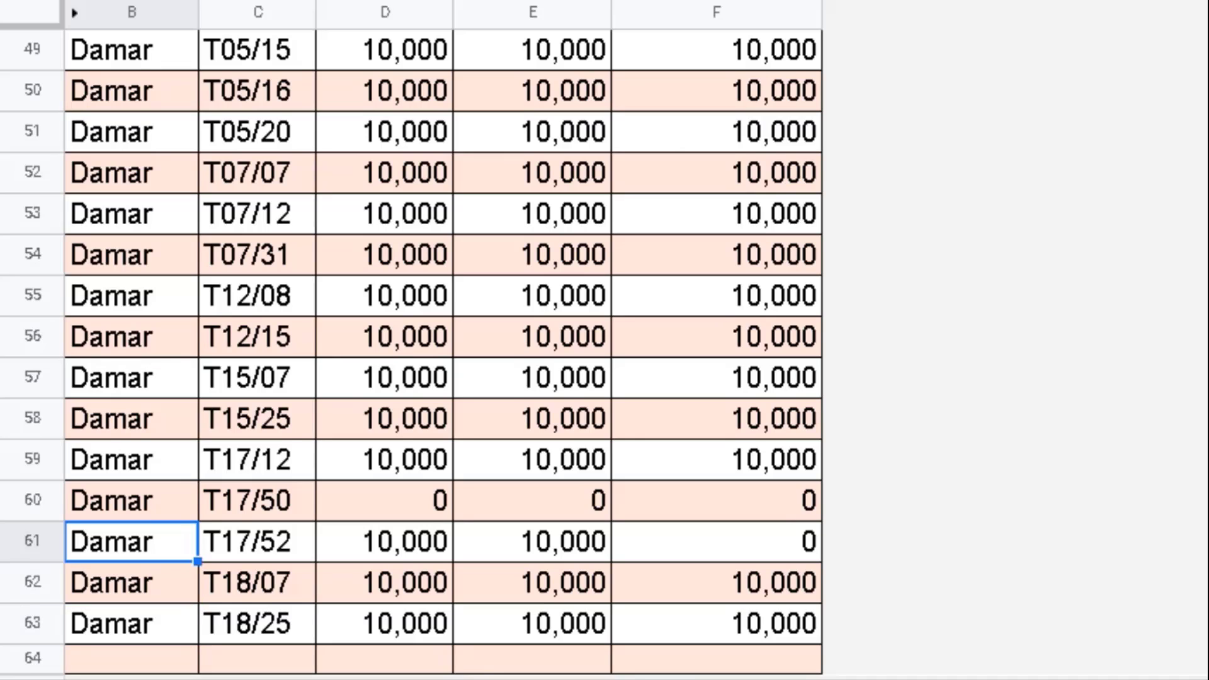
- Switch sheets with Alt+Down and move below the summary sheet's title row
key(alt+Down)
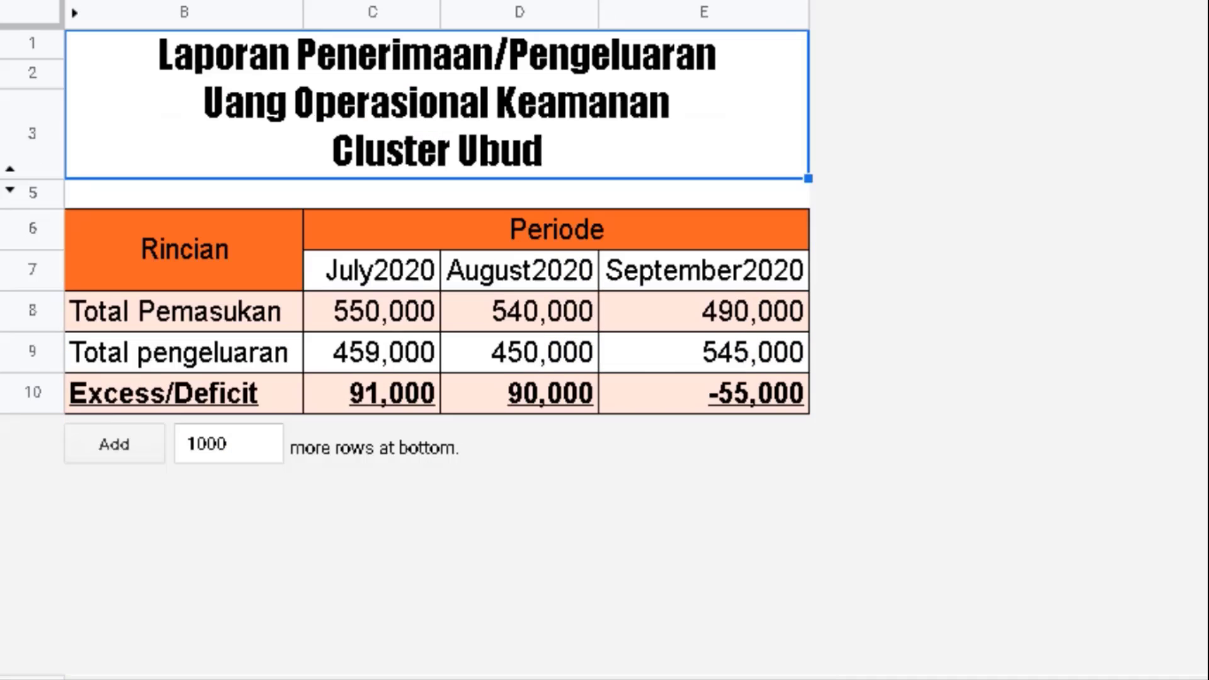
key(Down)
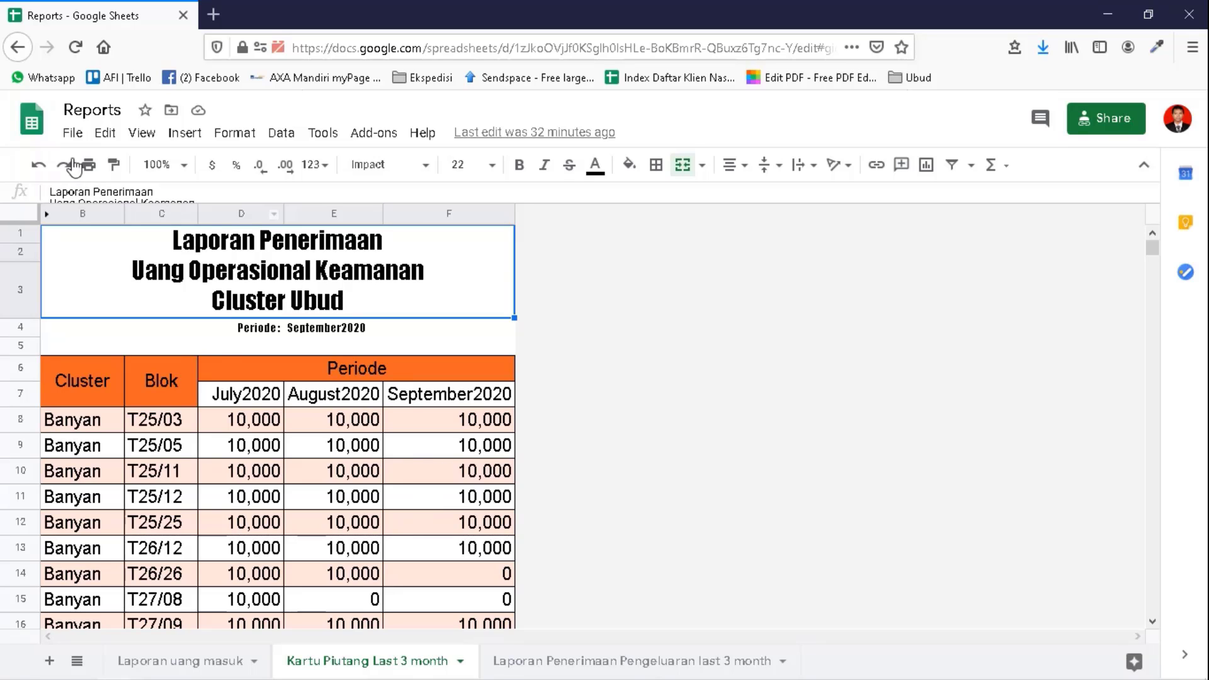
click(72, 133)
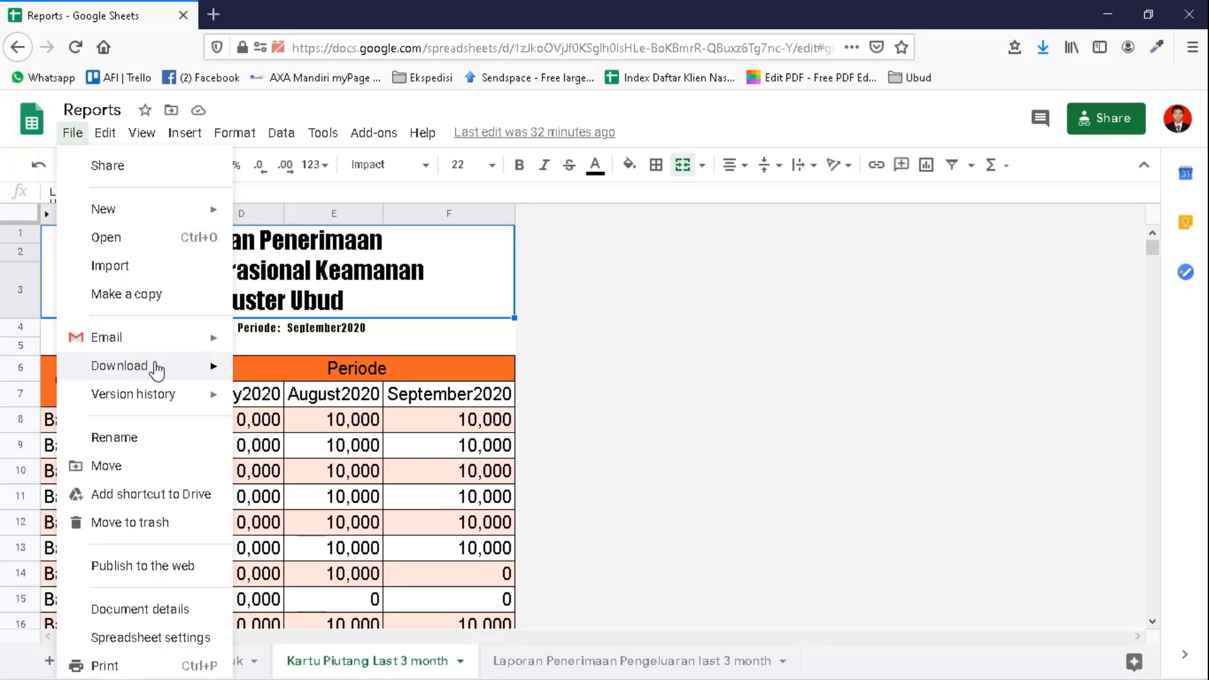
mouse_move(157, 372)
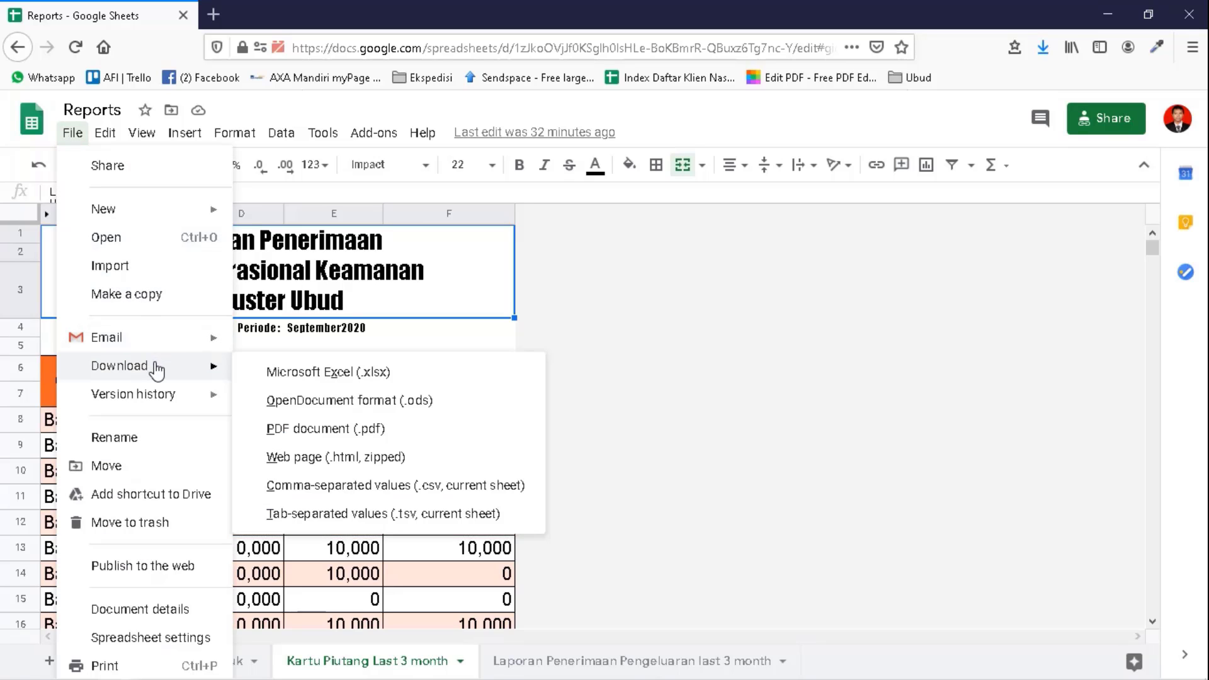
click(639, 281)
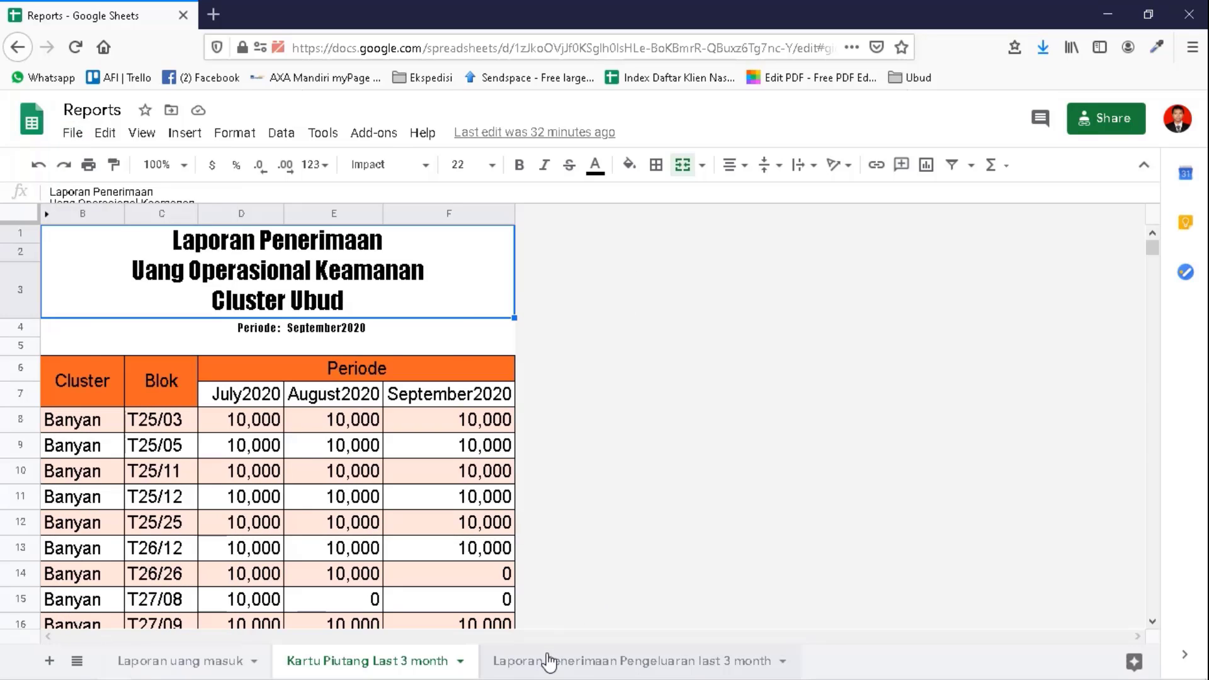